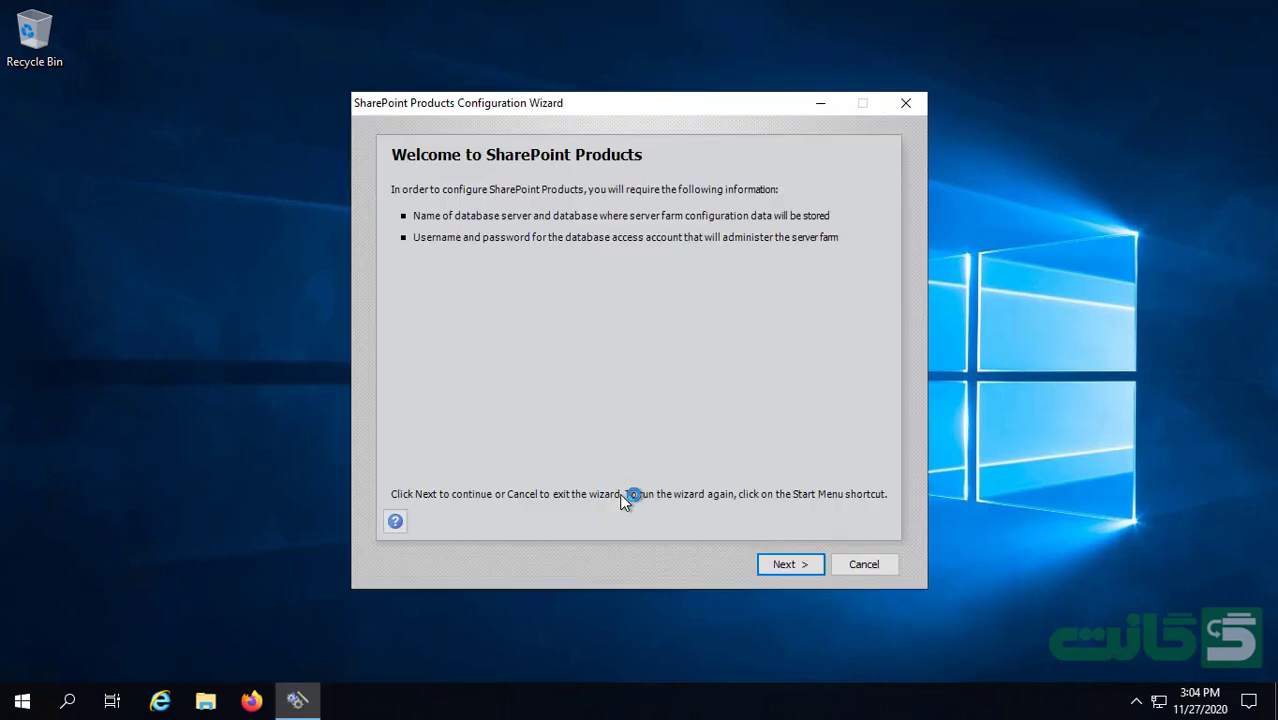
# Begin the SharePoint configuration, allow the required services to restart, and choose to create a new server farm.
pyautogui.click(795, 565)
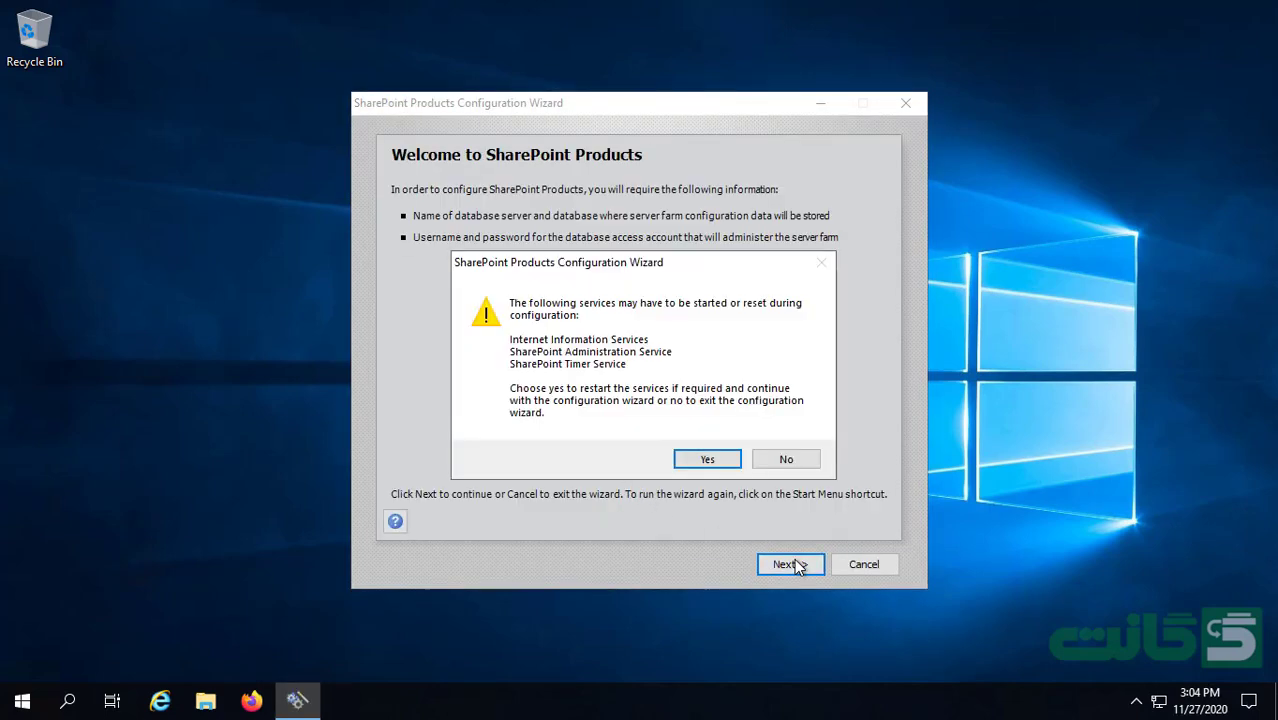
pyautogui.click(718, 466)
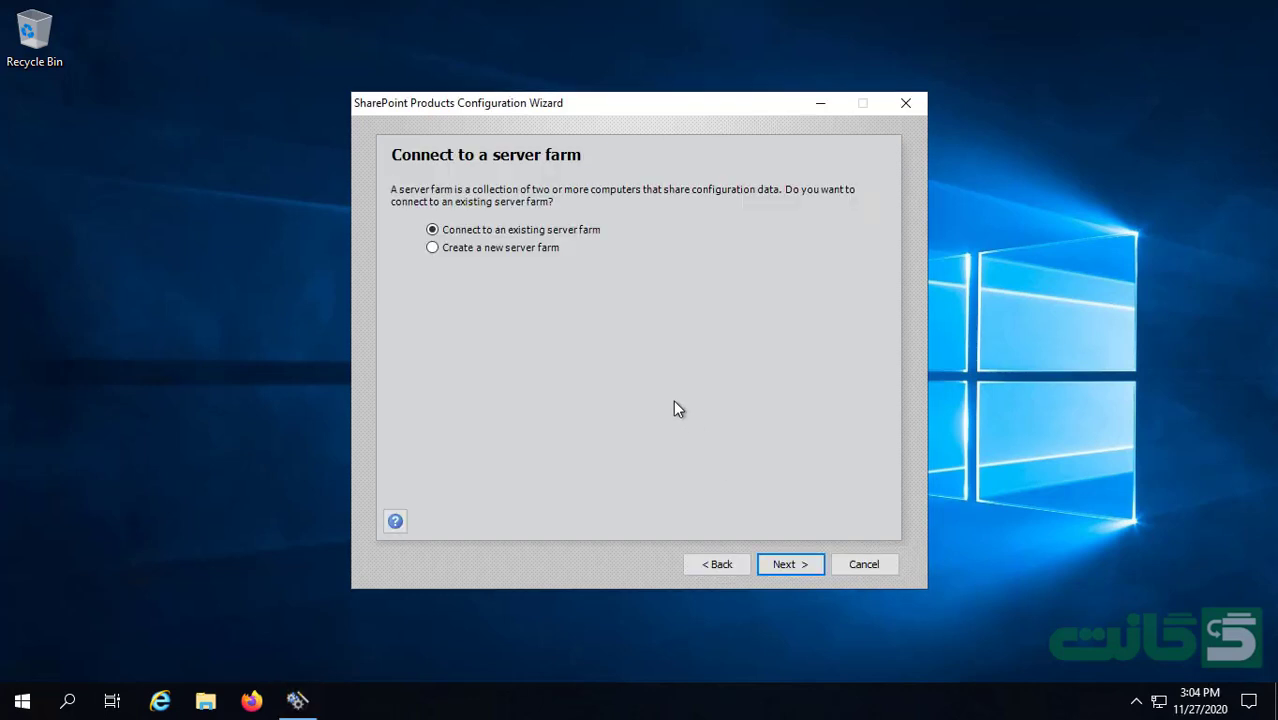
pyautogui.click(539, 249)
pyautogui.click(800, 565)
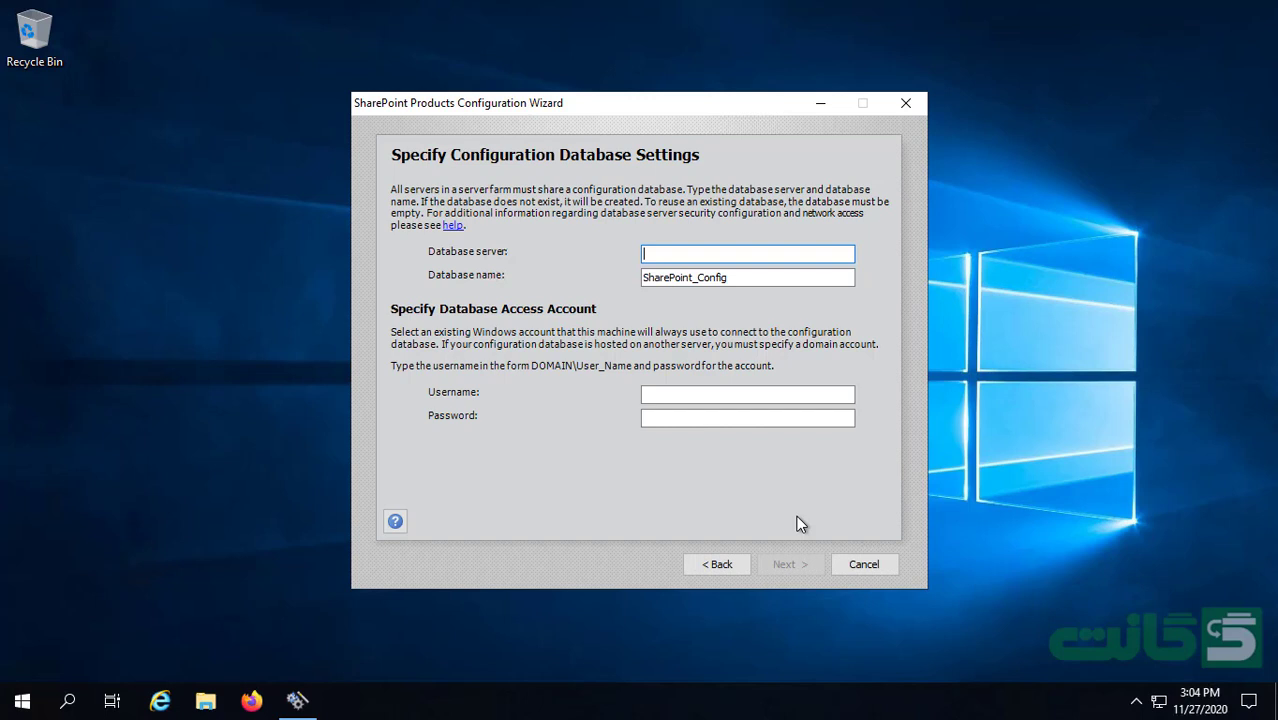
# Specify DB-EPM as the configuration database server and enter the spfarm domain account with its password as the database access account.
pyautogui.write('DB-EPM')
pyautogui.click(758, 394)
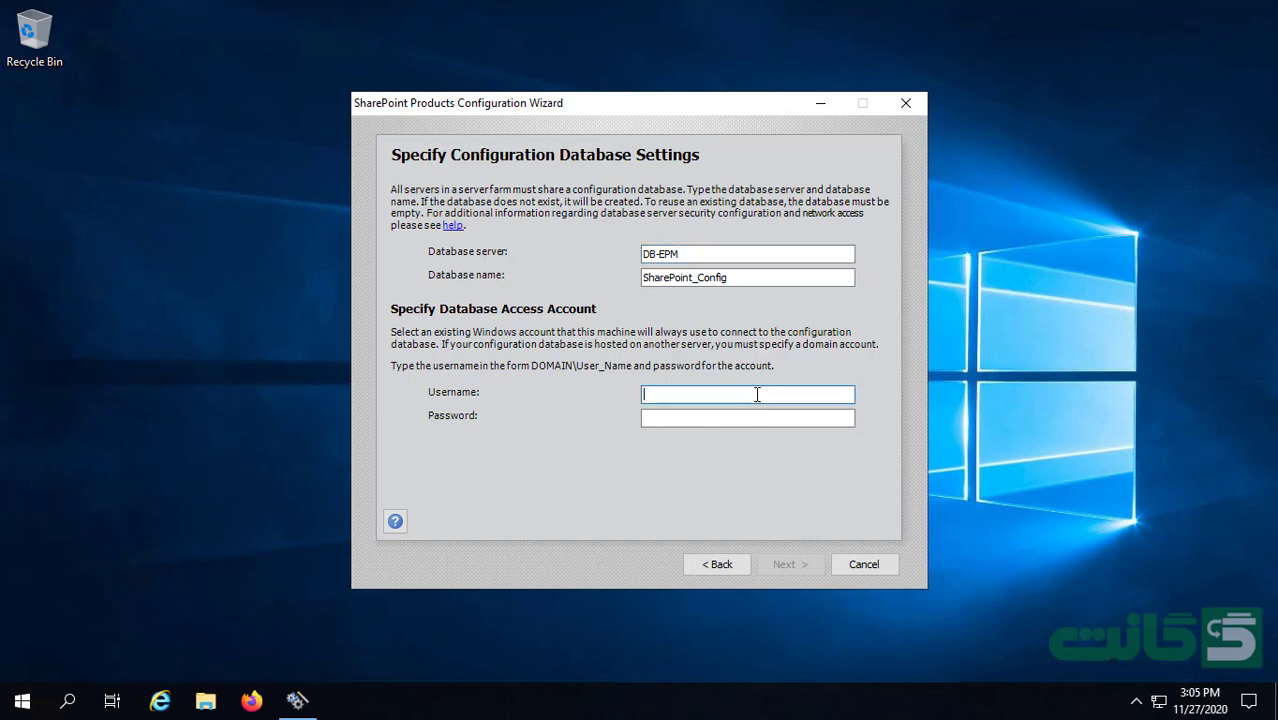
pyautogui.write('EPM\\sp')
pyautogui.write('spfarm')
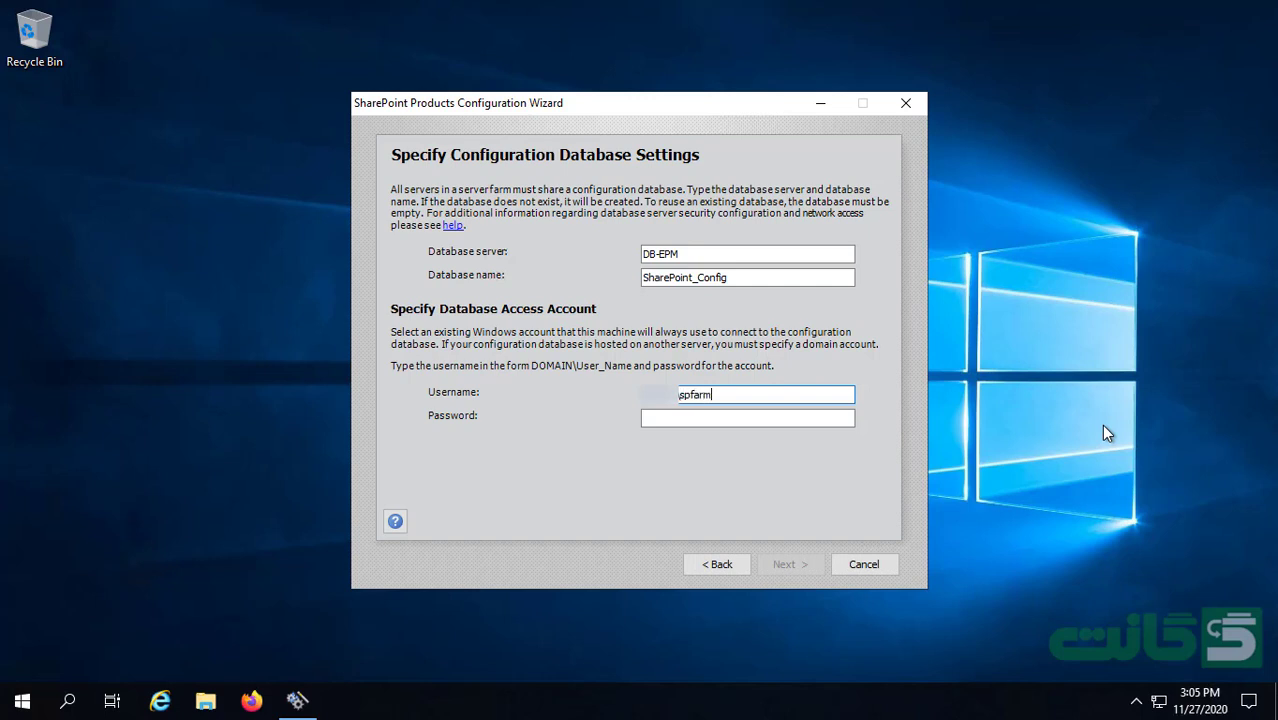
pyautogui.press('Tab')
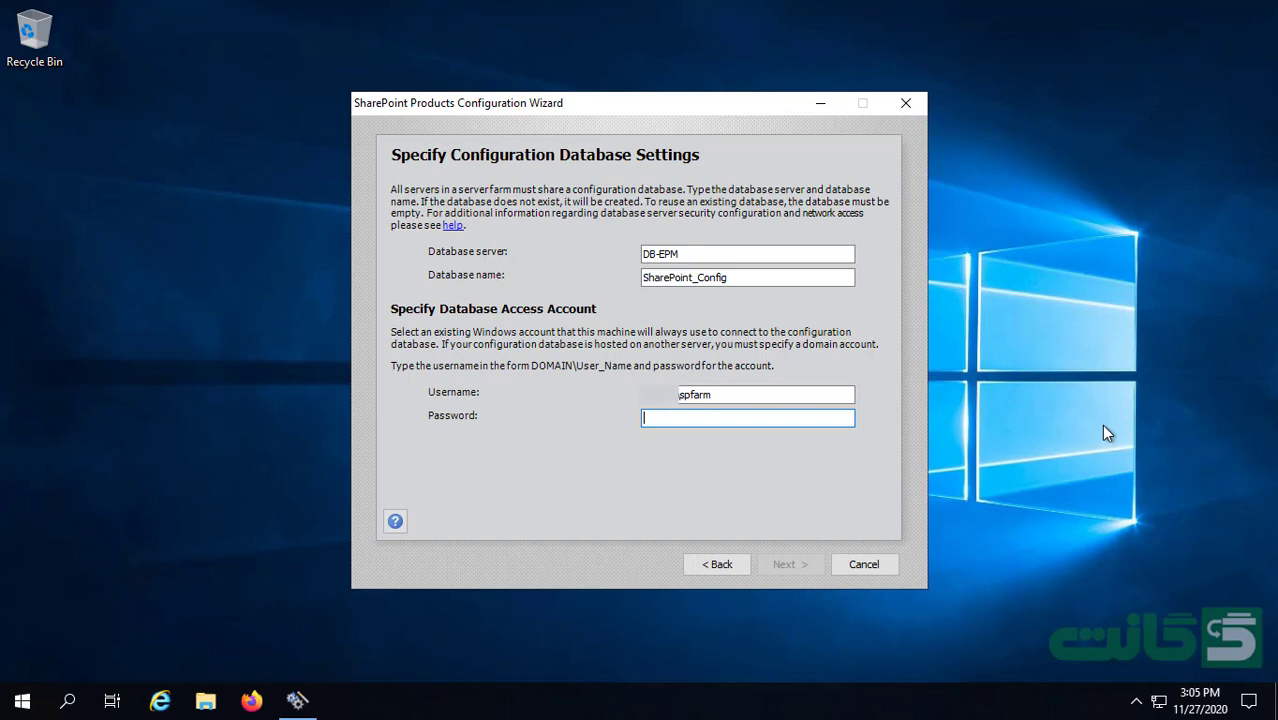
pyautogui.write('****')
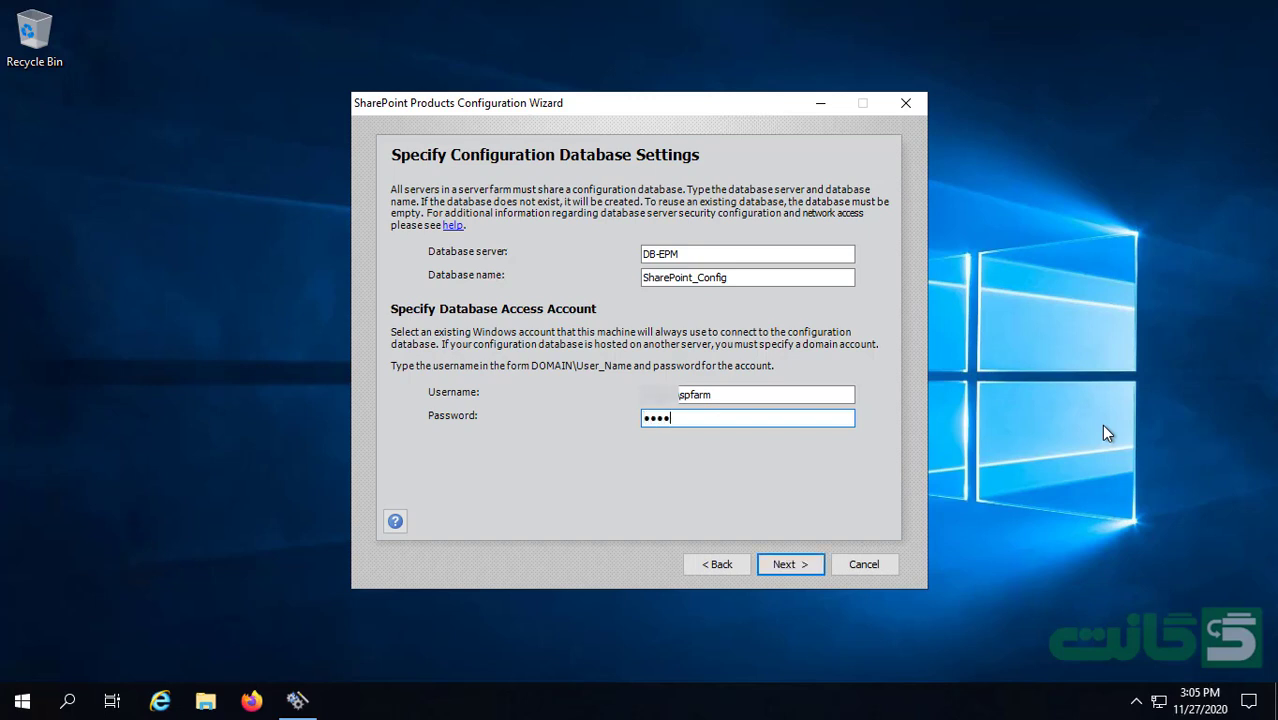
pyautogui.write('******')
pyautogui.click(822, 565)
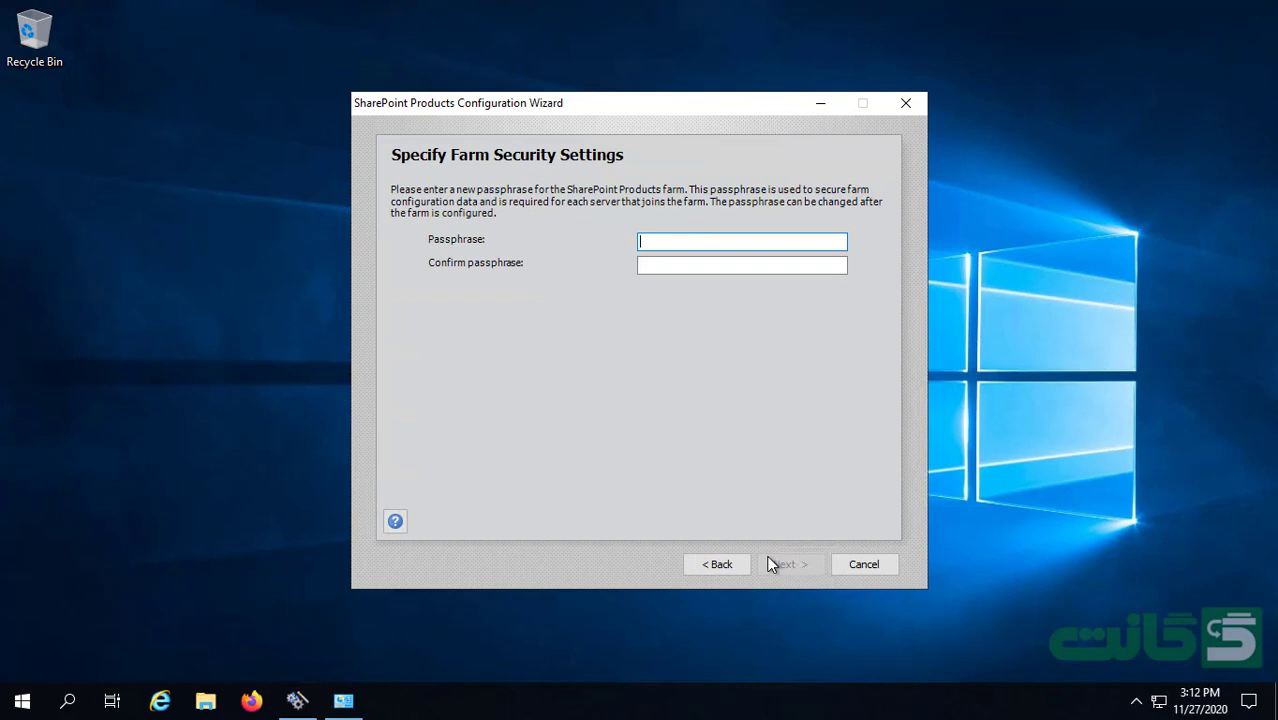
# Enter and confirm the farm passphrase in the farm security settings.
pyautogui.write('•••••••••')
pyautogui.press('Tab')
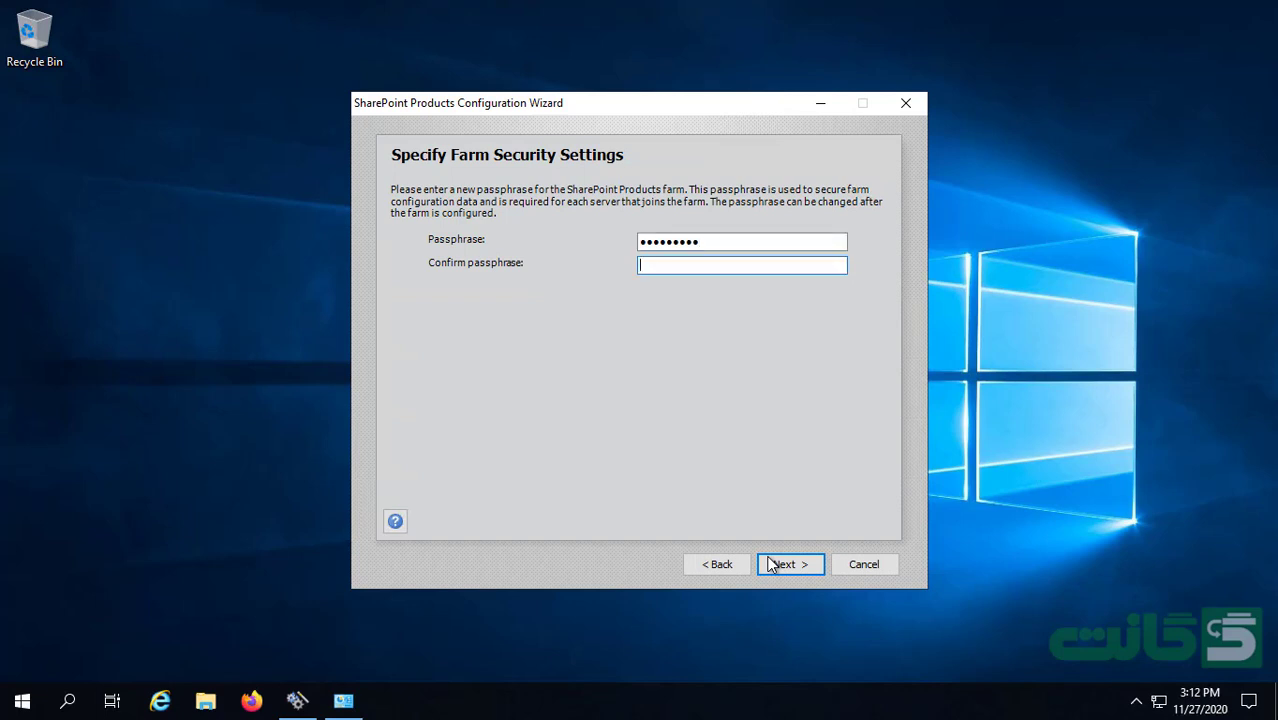
pyautogui.write('•••••••••')
pyautogui.click(771, 565)
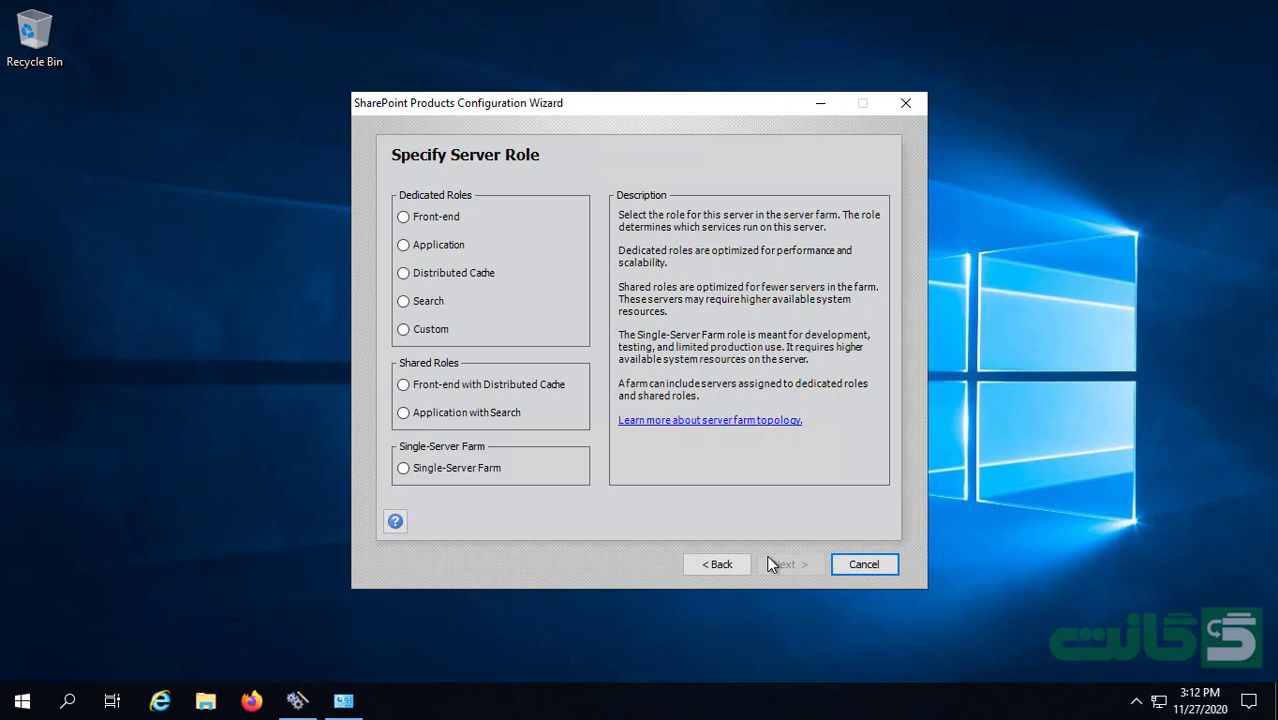
# Assign the Custom role to this server in the farm.
pyautogui.click(502, 470)
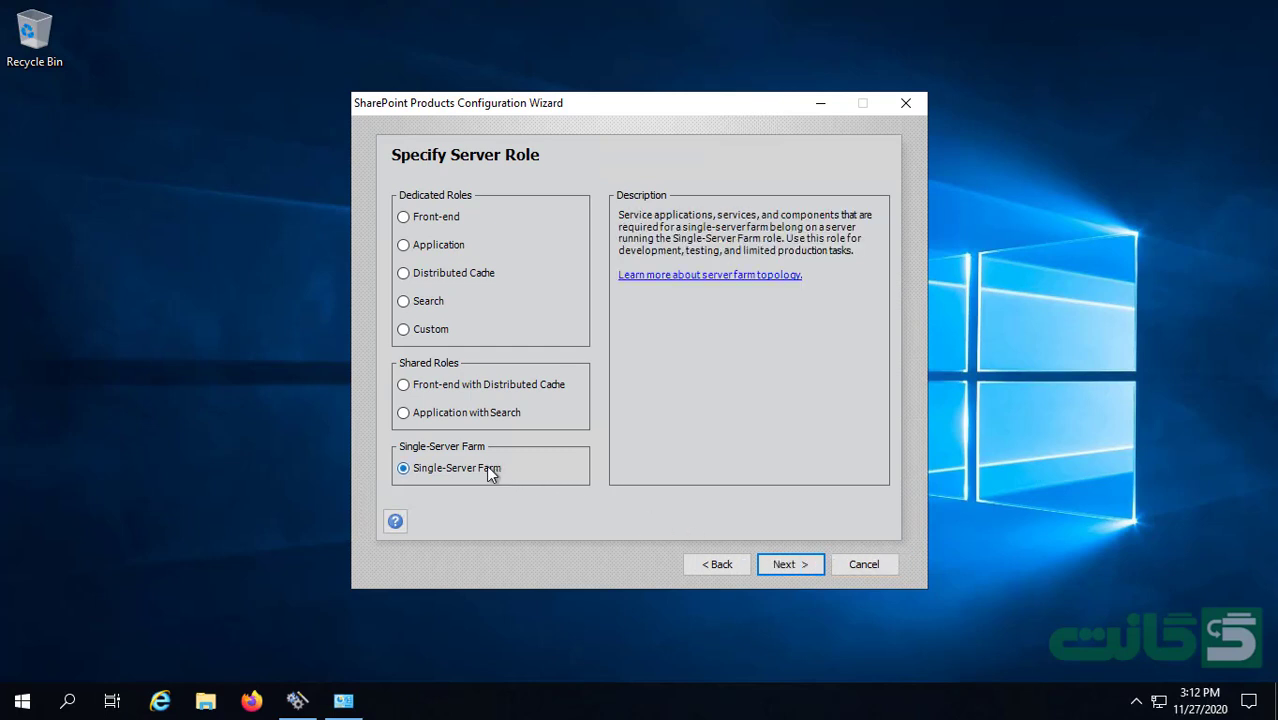
pyautogui.click(428, 332)
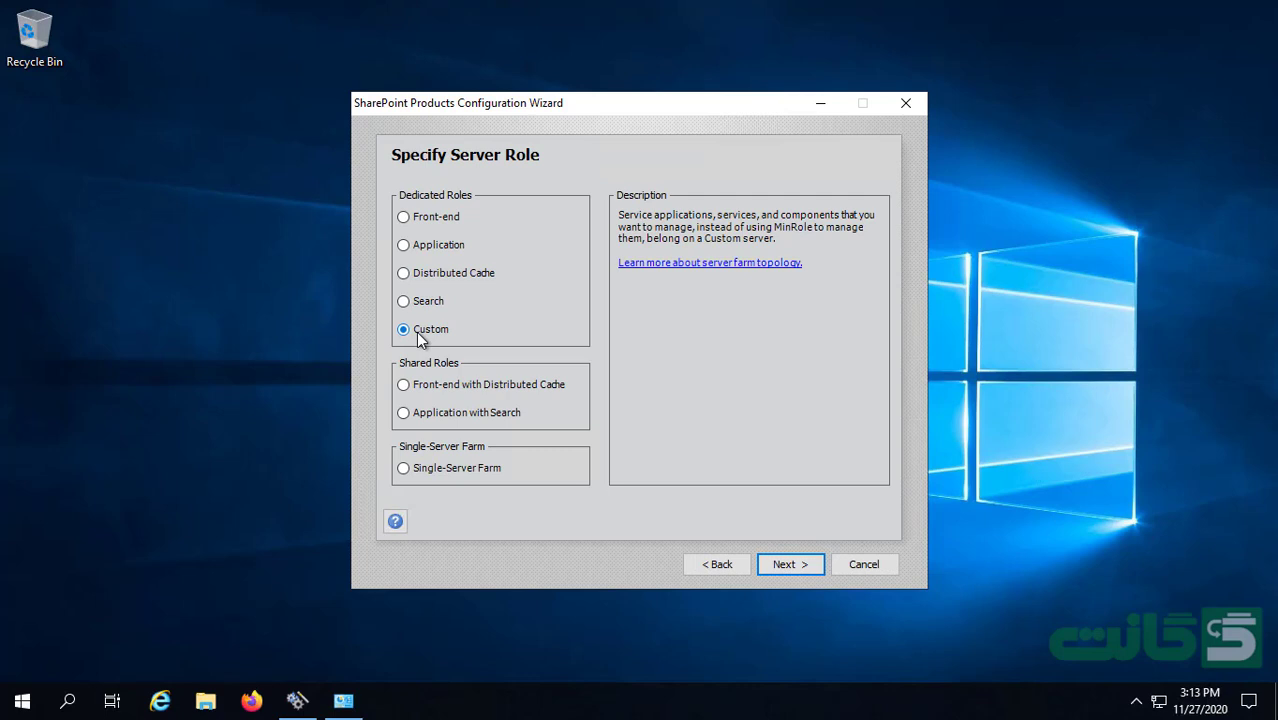
pyautogui.click(789, 570)
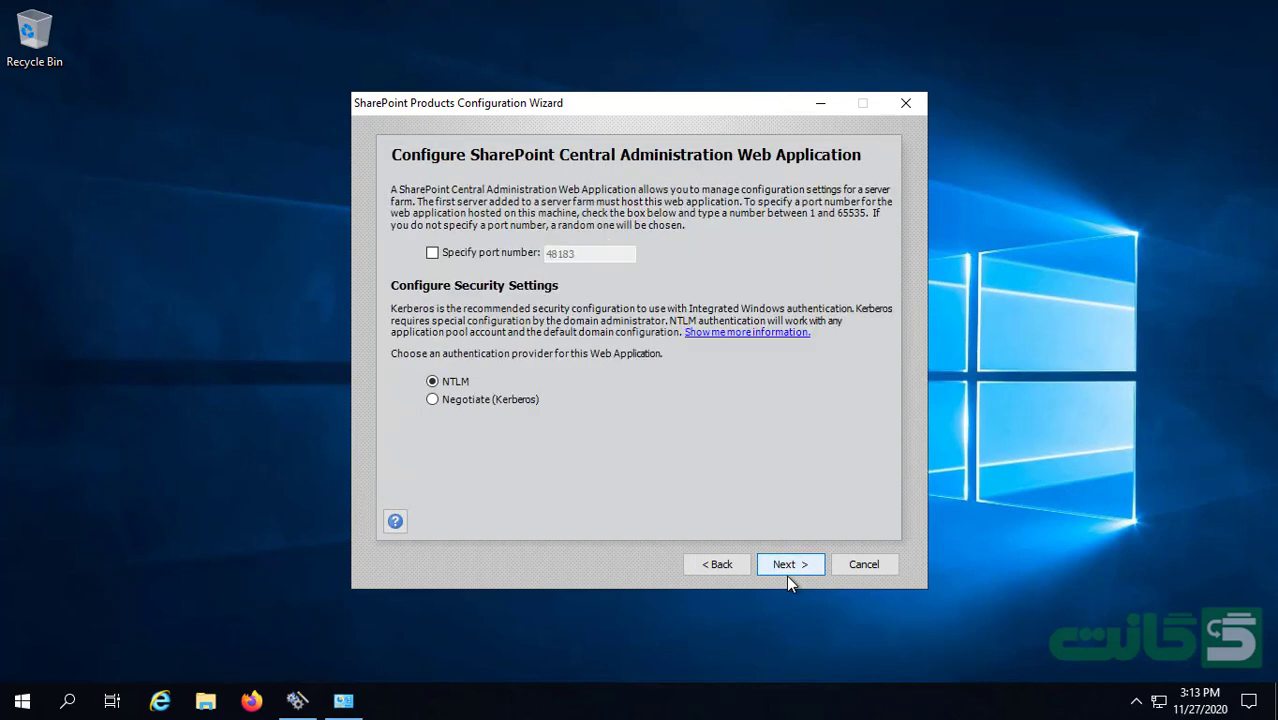
# Set the Central Administration web application's port number to 54321 with NTLM authentication and apply the configuration settings.
pyautogui.click(487, 254)
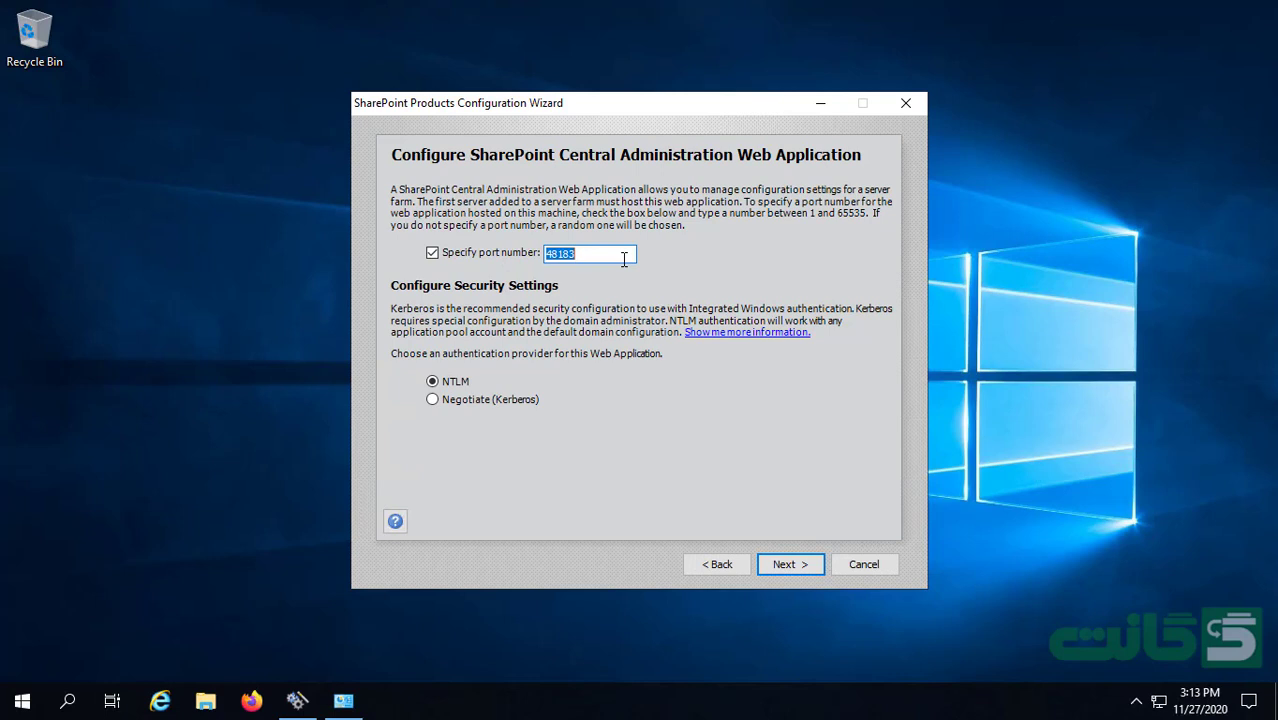
pyautogui.write('54321')
pyautogui.click(806, 567)
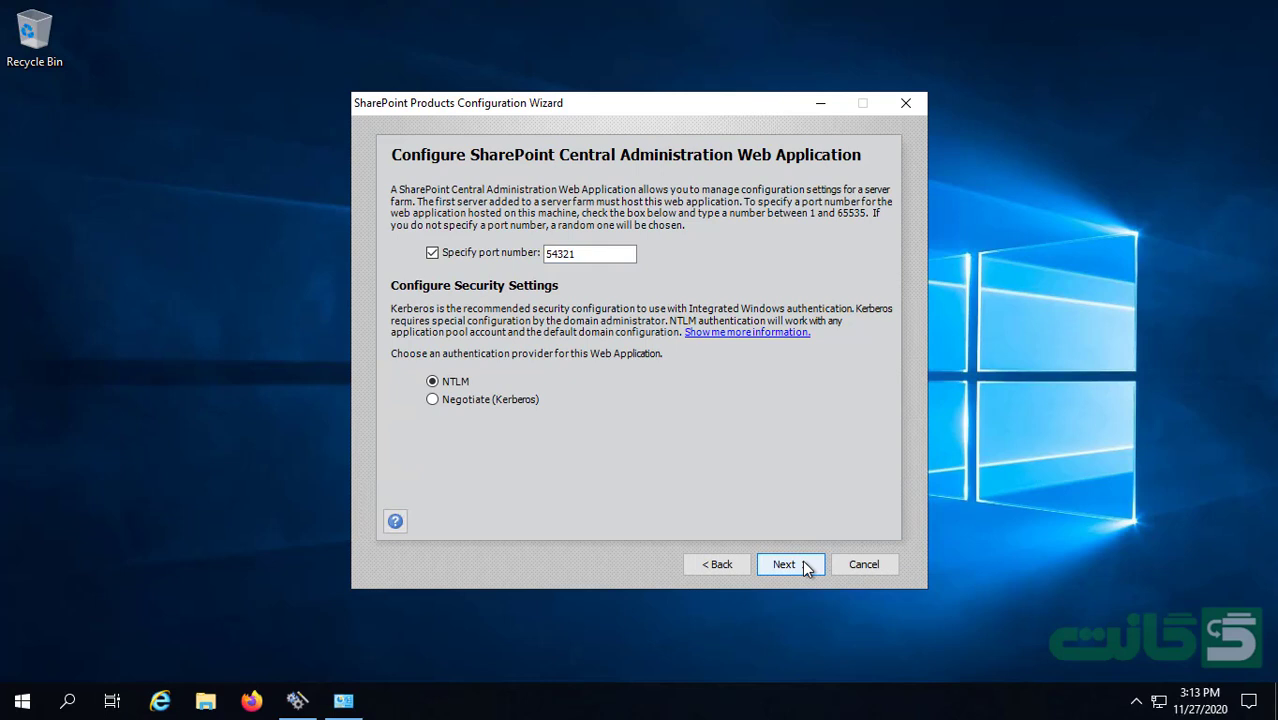
pyautogui.click(784, 564)
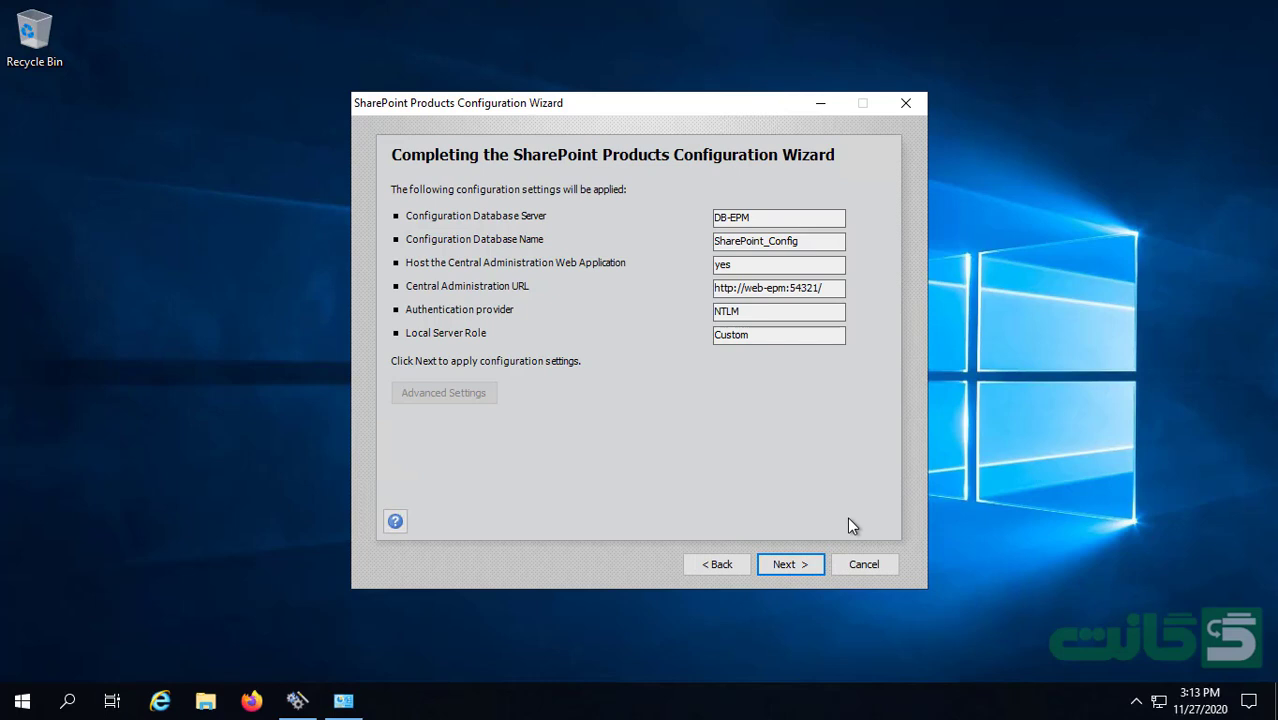
pyautogui.click(805, 566)
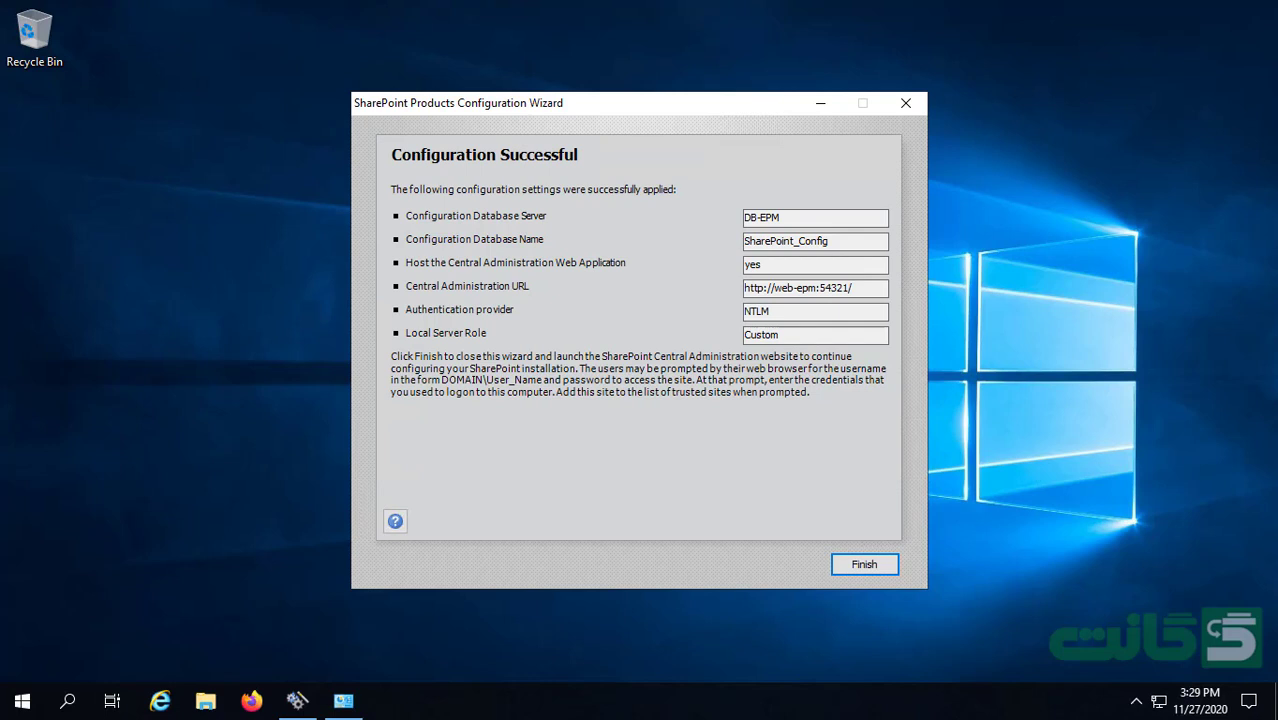
# Finish the configuration wizard and sign in to the Central Administration site as spfarm with the account password.
pyautogui.click(884, 567)
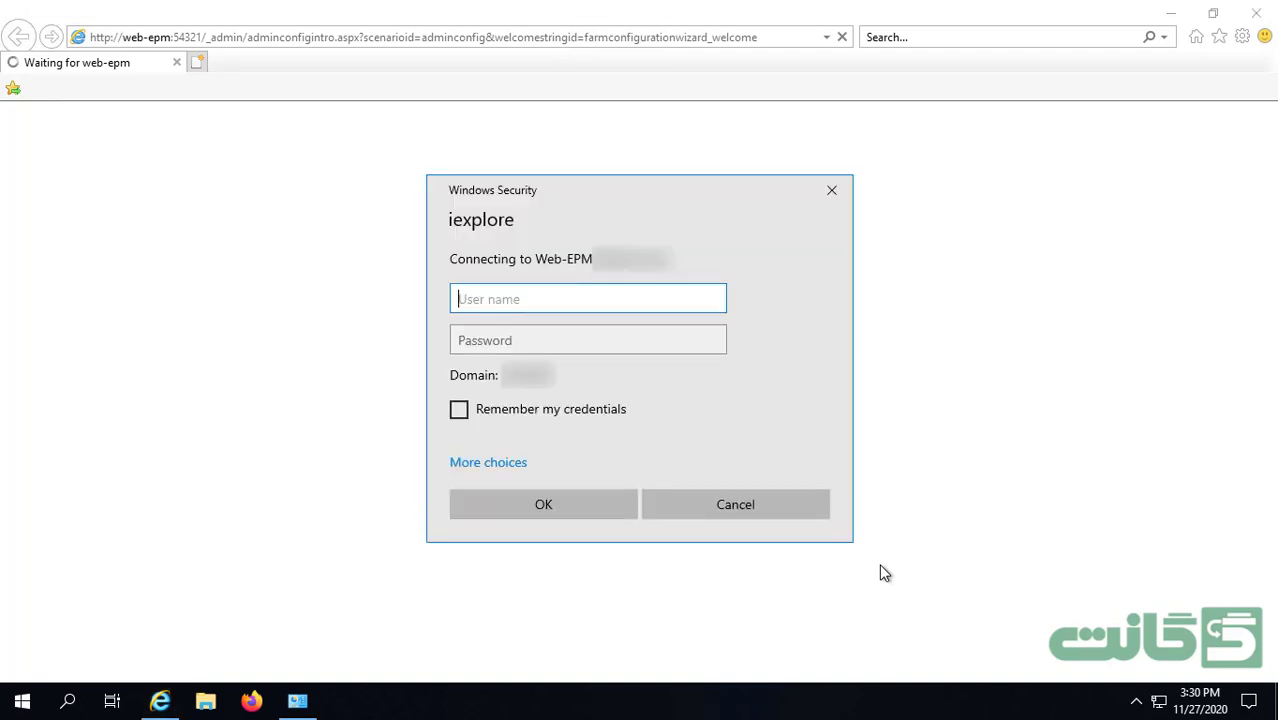
pyautogui.write('spfarm')
pyautogui.press('Tab')
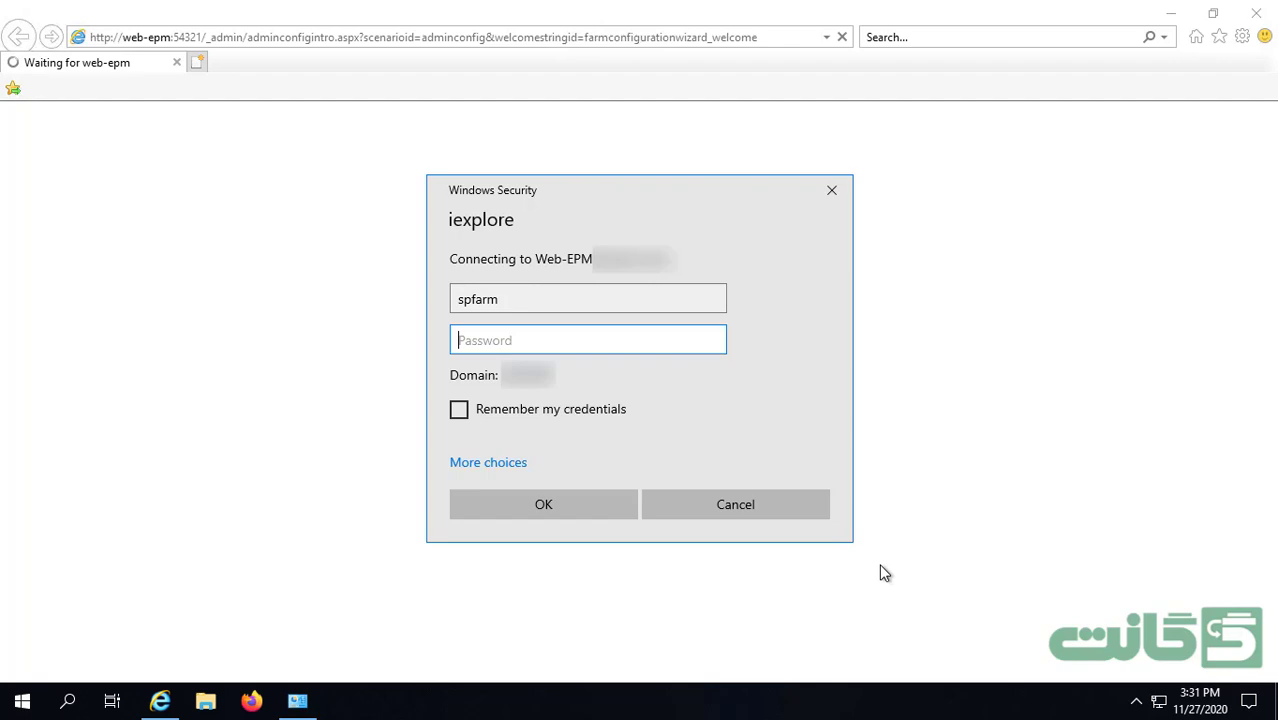
pyautogui.write('•')
pyautogui.press('Return')
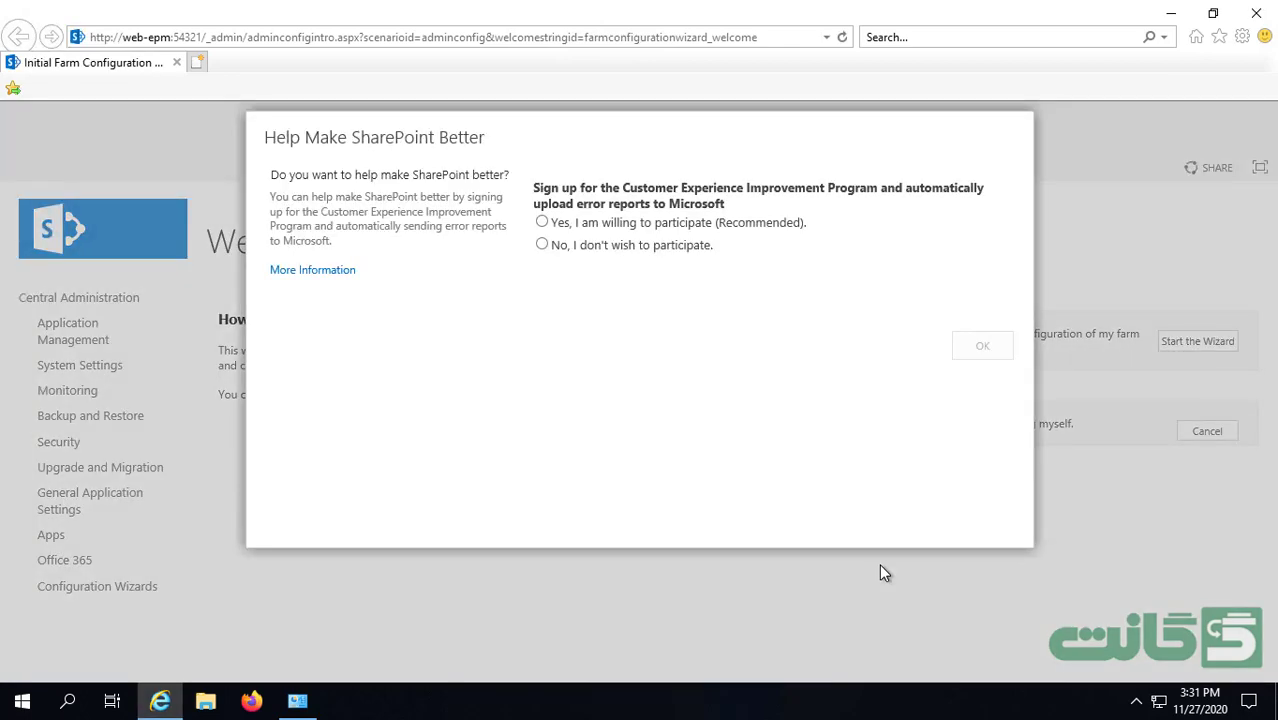
# Decline participation in the Customer Experience Improvement Program and start the initial farm configuration wizard.
pyautogui.click(656, 244)
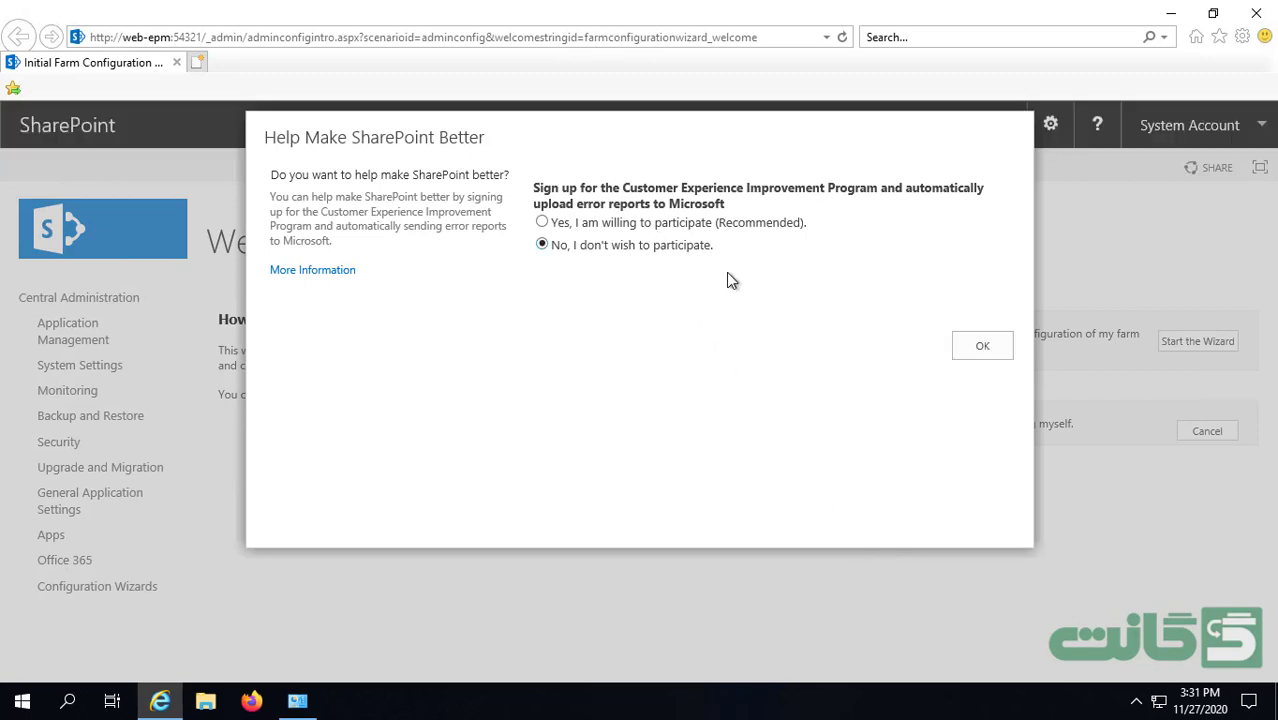
pyautogui.click(983, 348)
pyautogui.click(1199, 350)
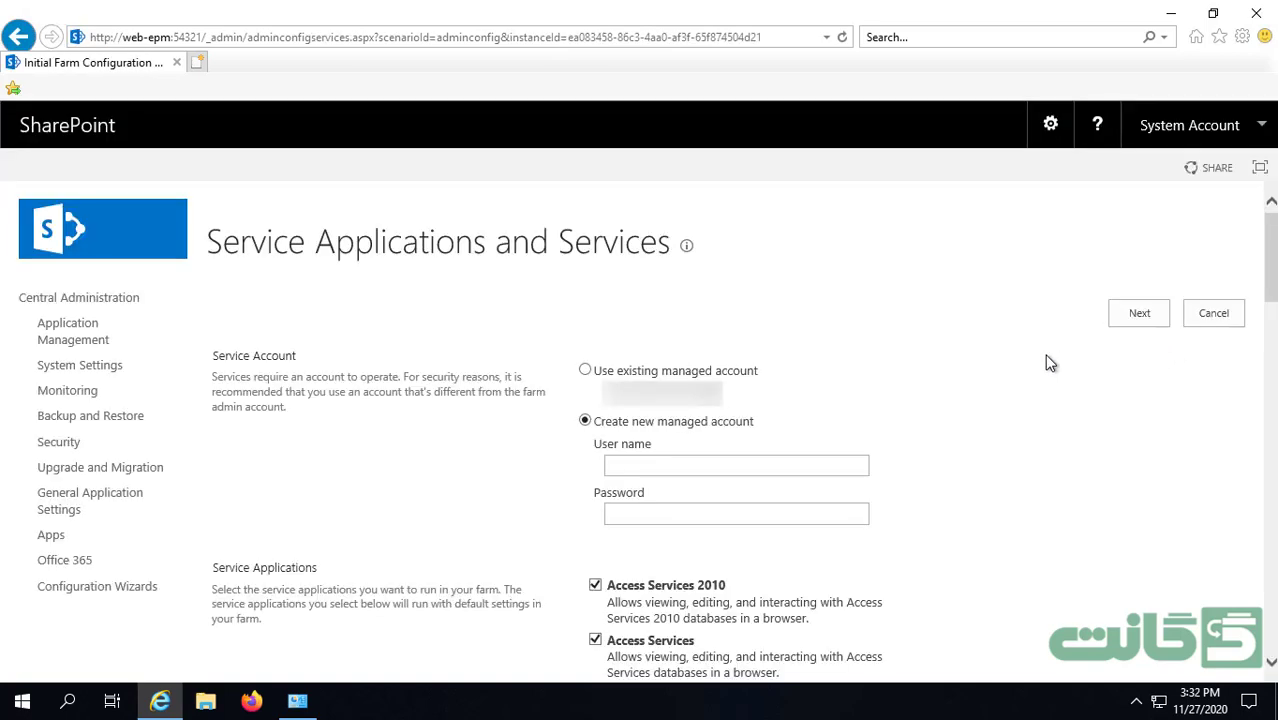
# Review the service applications and services offered for the farm.
pyautogui.scroll(-3, 904, 398)
pyautogui.scroll(-1, 904, 401)
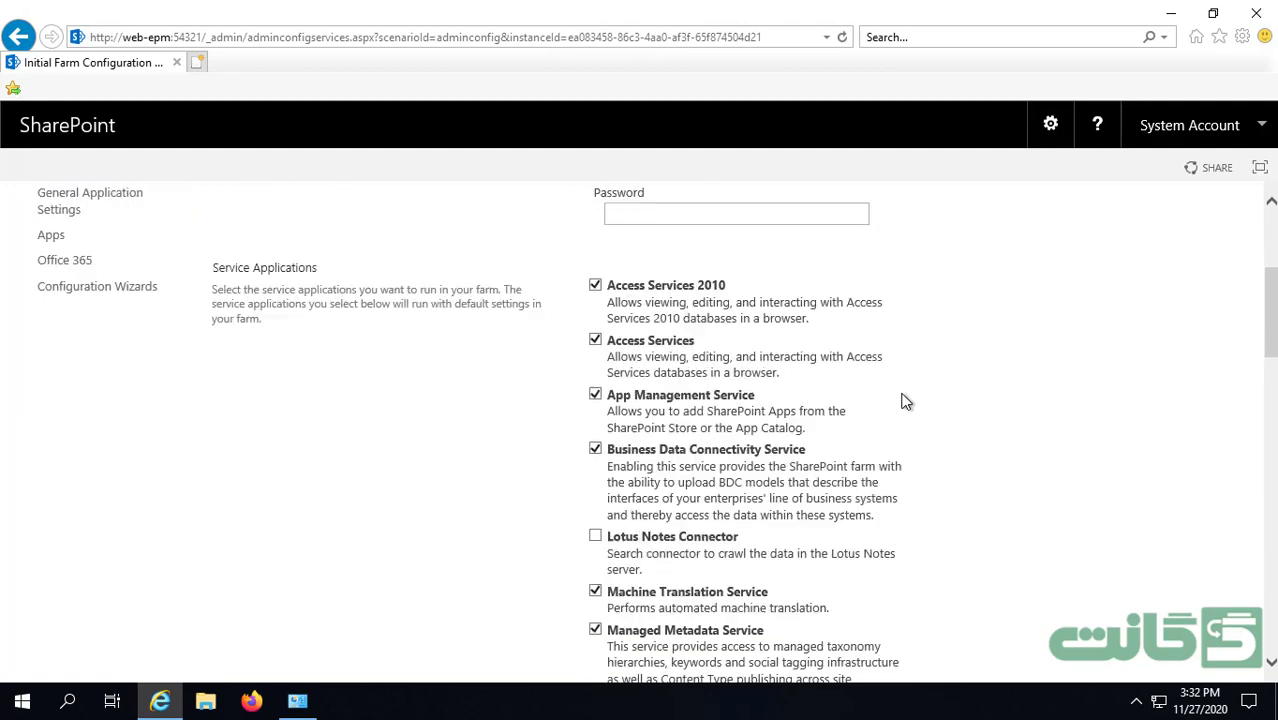
pyautogui.scroll(-4, 904, 401)
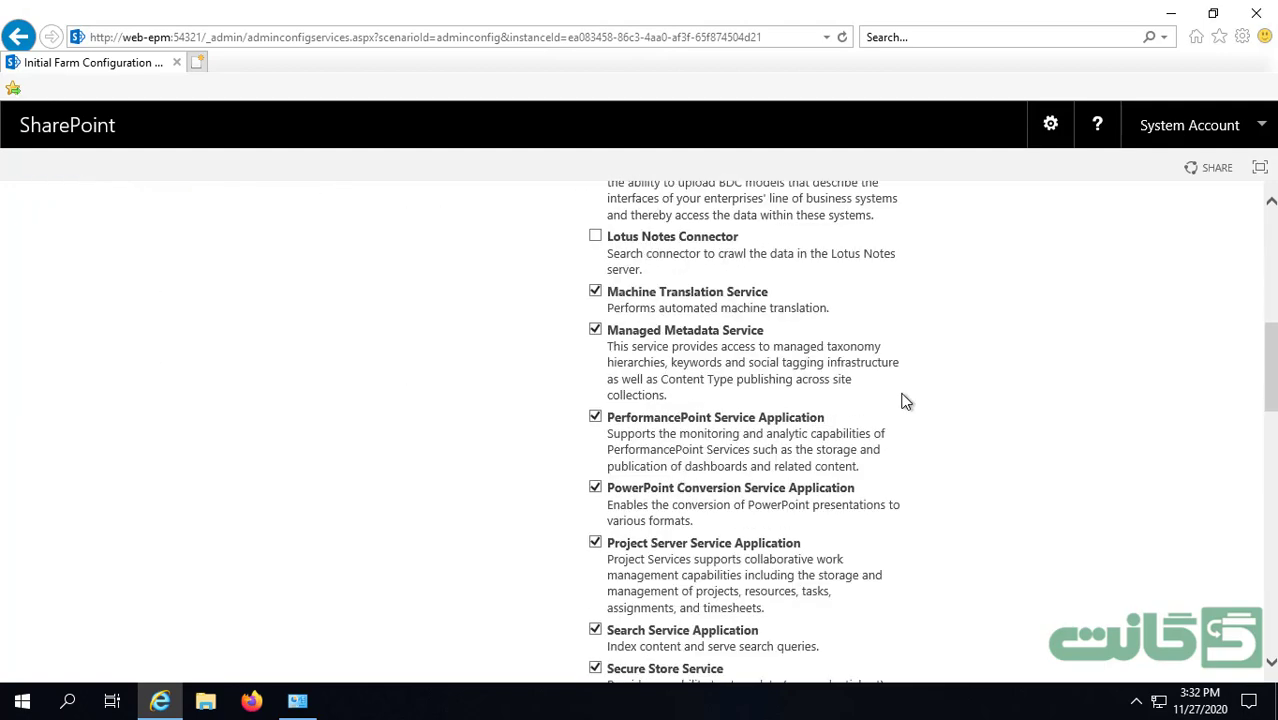
pyautogui.scroll(-1, 904, 401)
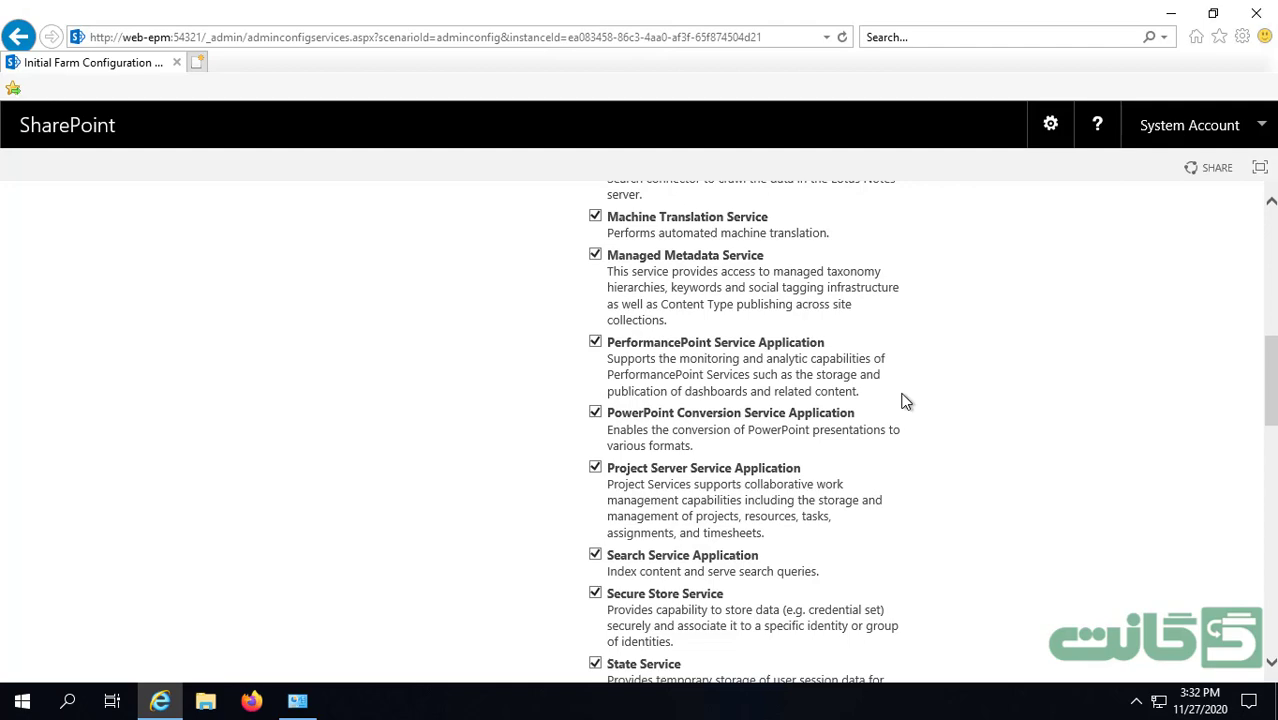
pyautogui.scroll(-5, 904, 401)
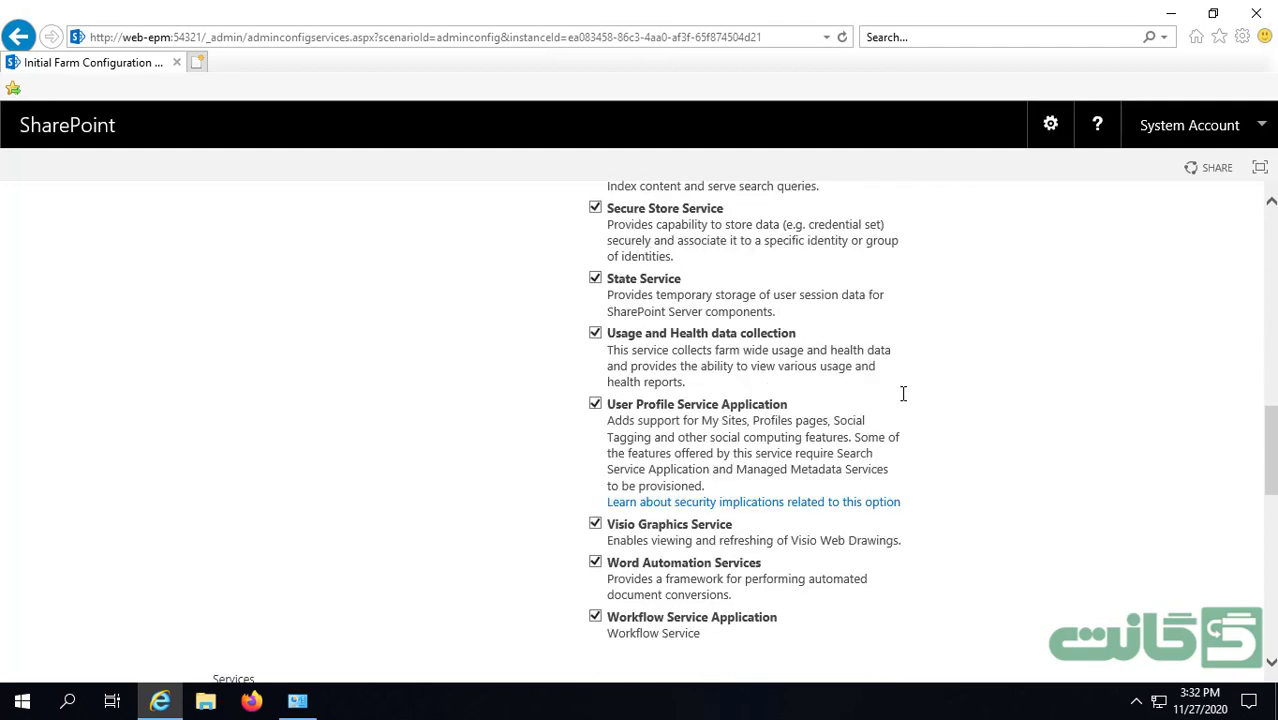
pyautogui.scroll(-1, 904, 398)
pyautogui.scroll(-2, 904, 401)
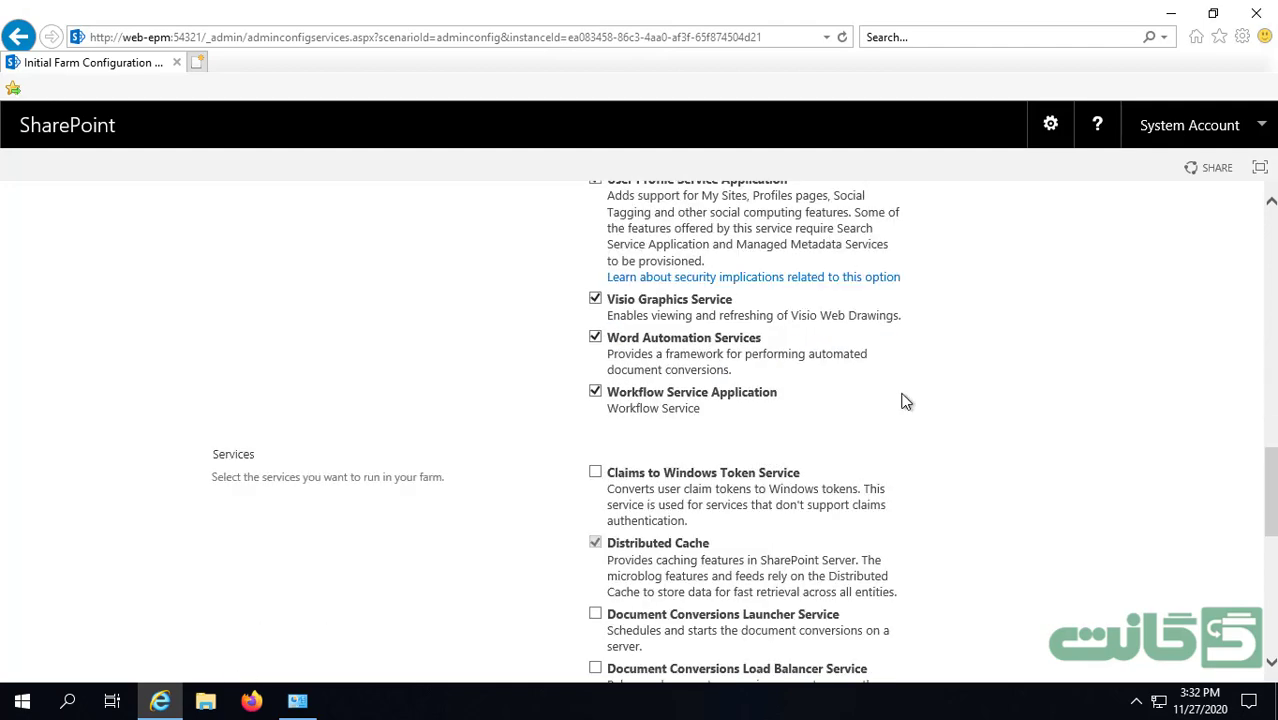
pyautogui.scroll(12, 904, 401)
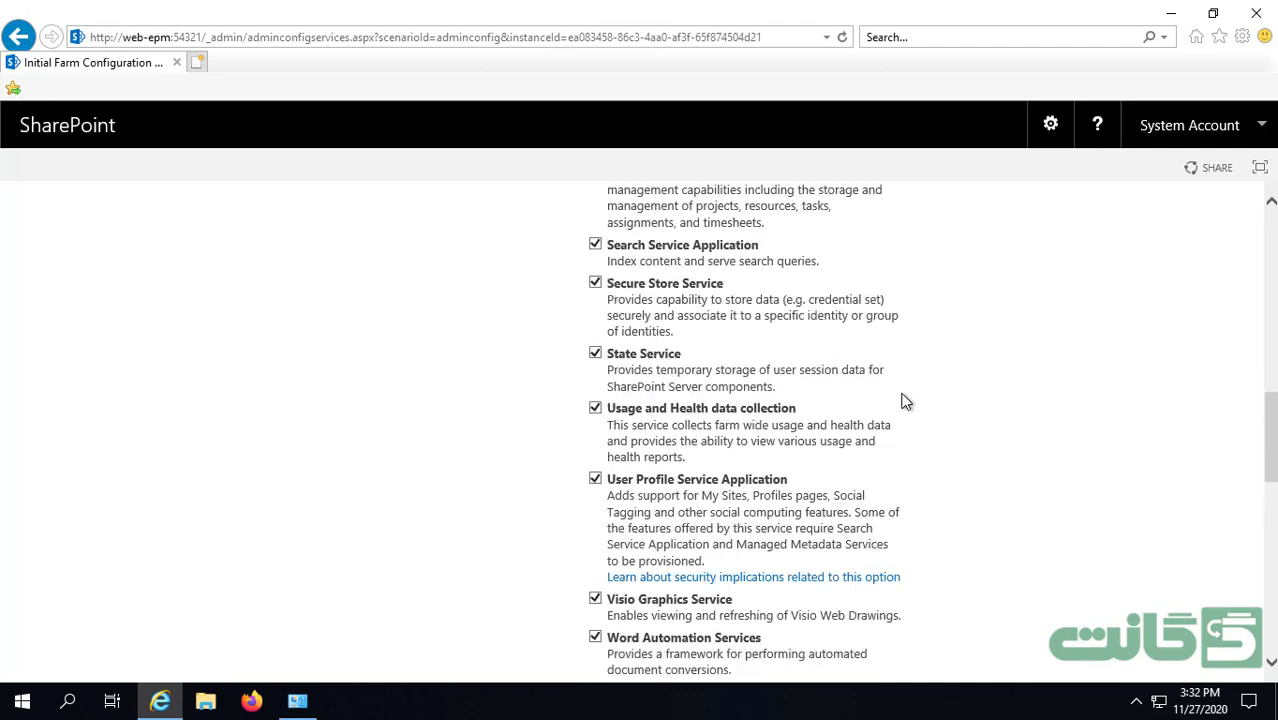
pyautogui.scroll(5, 904, 400)
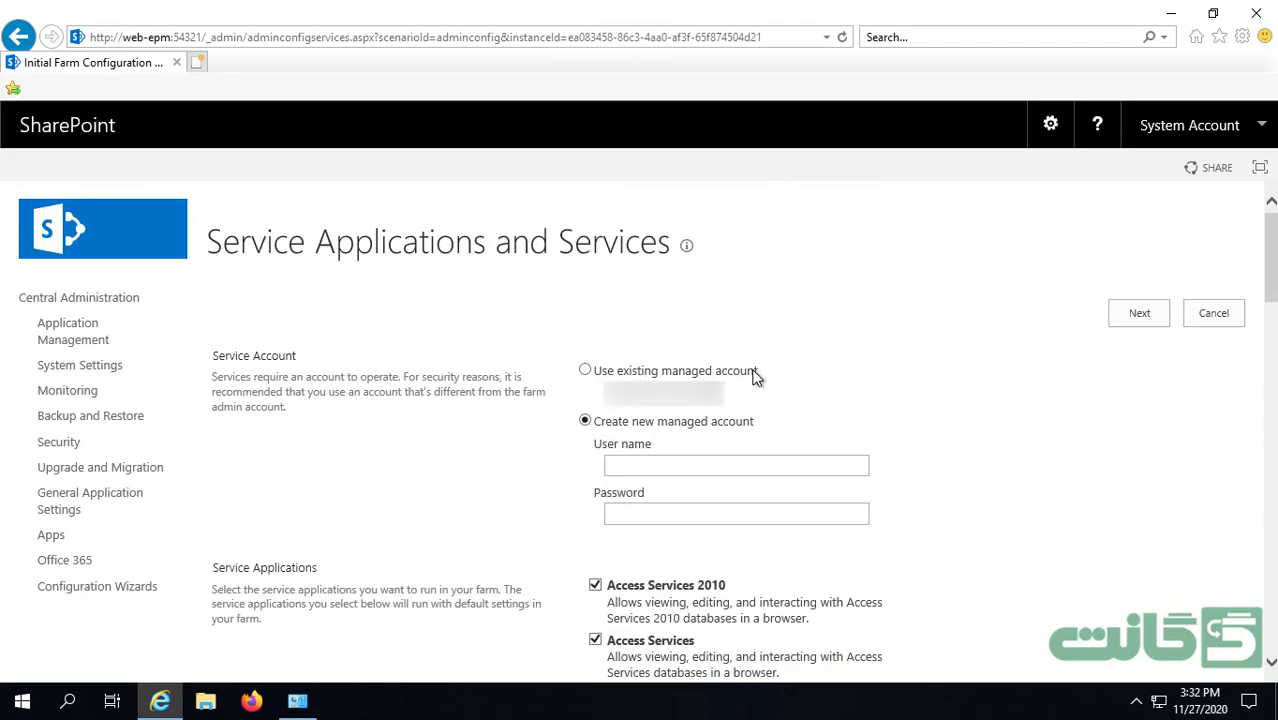
# Use the existing managed account and deselect Access Services 2010, Access Services, App Management Service and Business Data Connectivity Service.
pyautogui.click(755, 372)
pyautogui.scroll(-3, 862, 445)
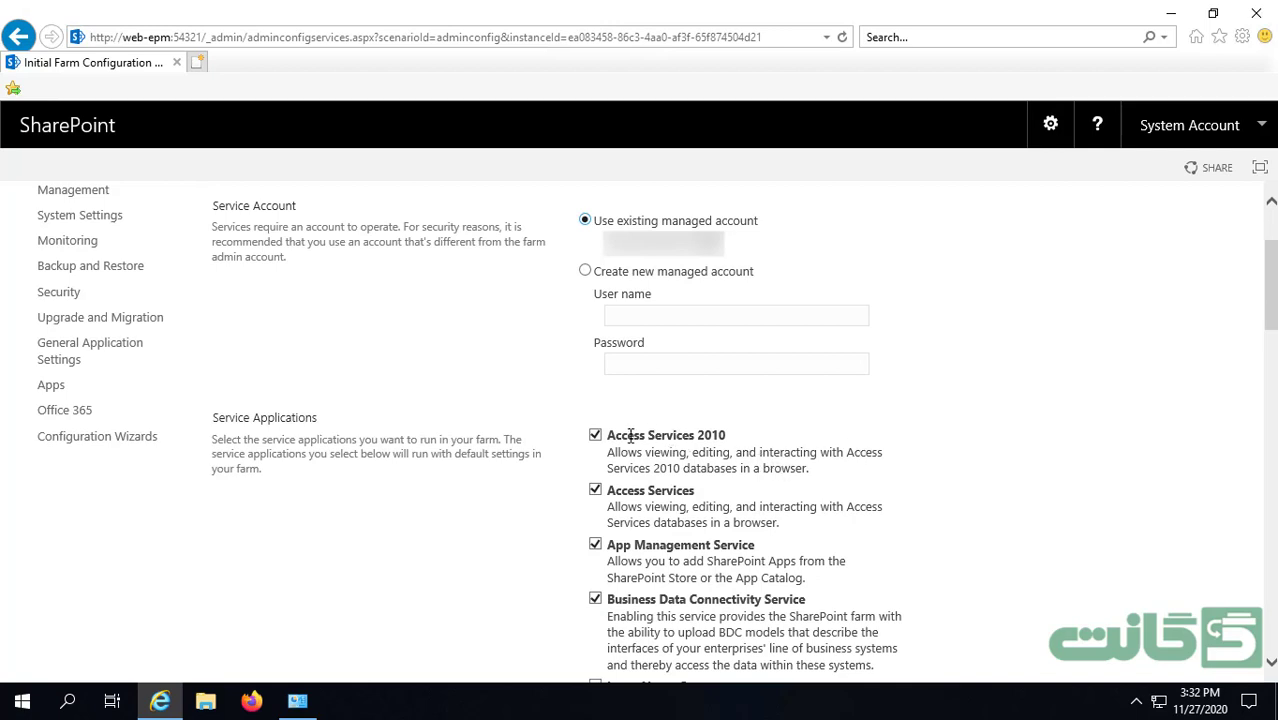
pyautogui.click(596, 437)
pyautogui.click(595, 490)
pyautogui.click(595, 544)
pyautogui.scroll(-4, 594, 610)
pyautogui.scroll(-2, 590, 604)
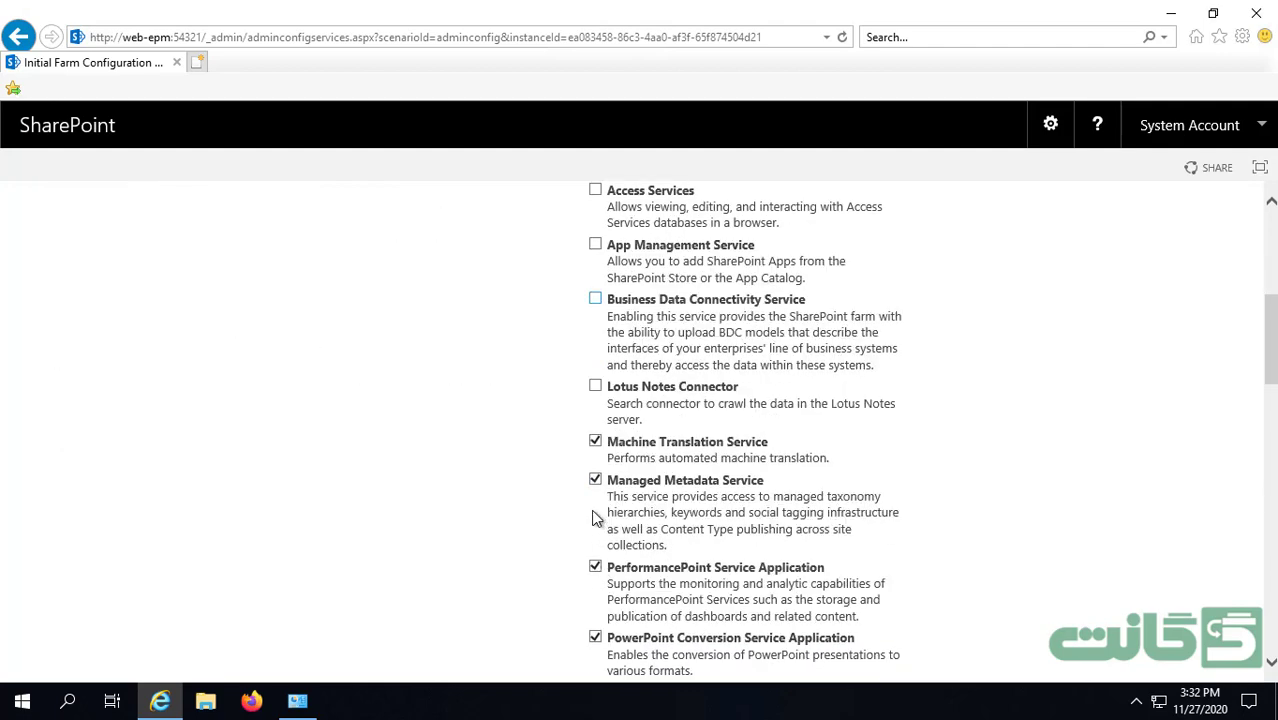
# Deselect Machine Translation Service, Managed Metadata Service, PerformancePoint Service Application and PowerPoint Conversion Service Application.
pyautogui.click(595, 444)
pyautogui.click(595, 481)
pyautogui.scroll(-2, 592, 522)
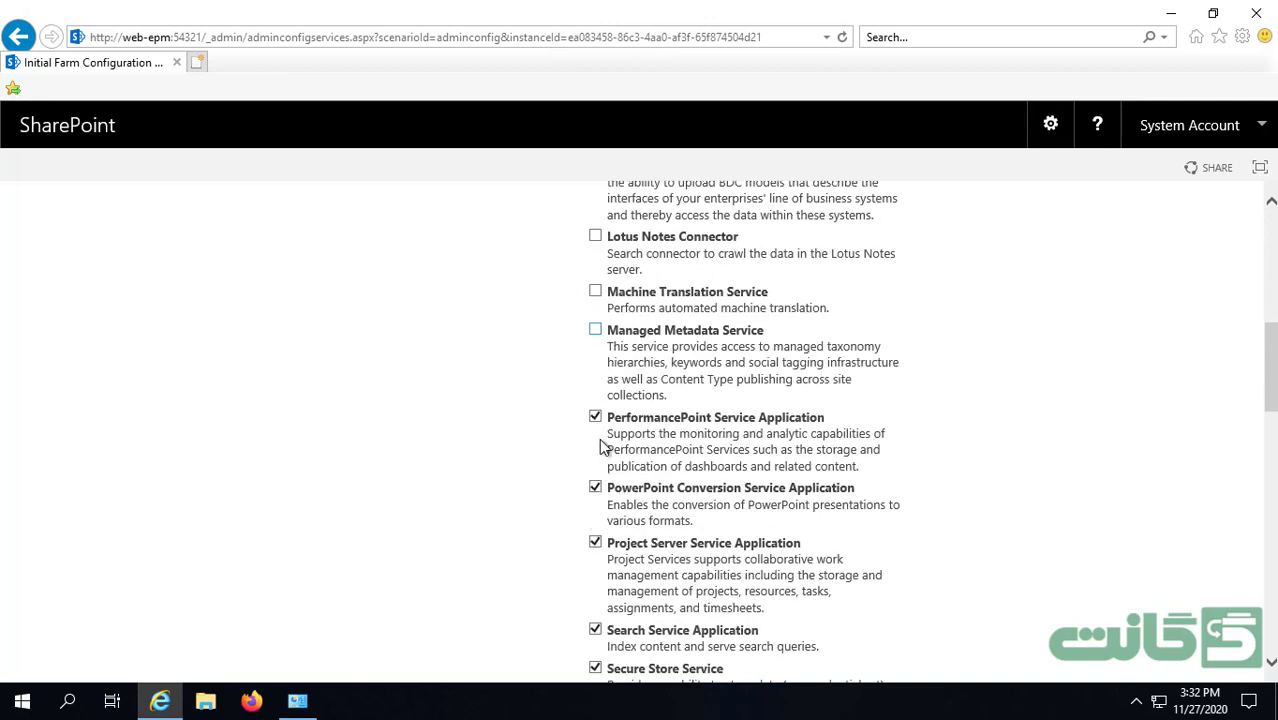
pyautogui.click(595, 417)
pyautogui.click(596, 488)
pyautogui.scroll(-2, 578, 575)
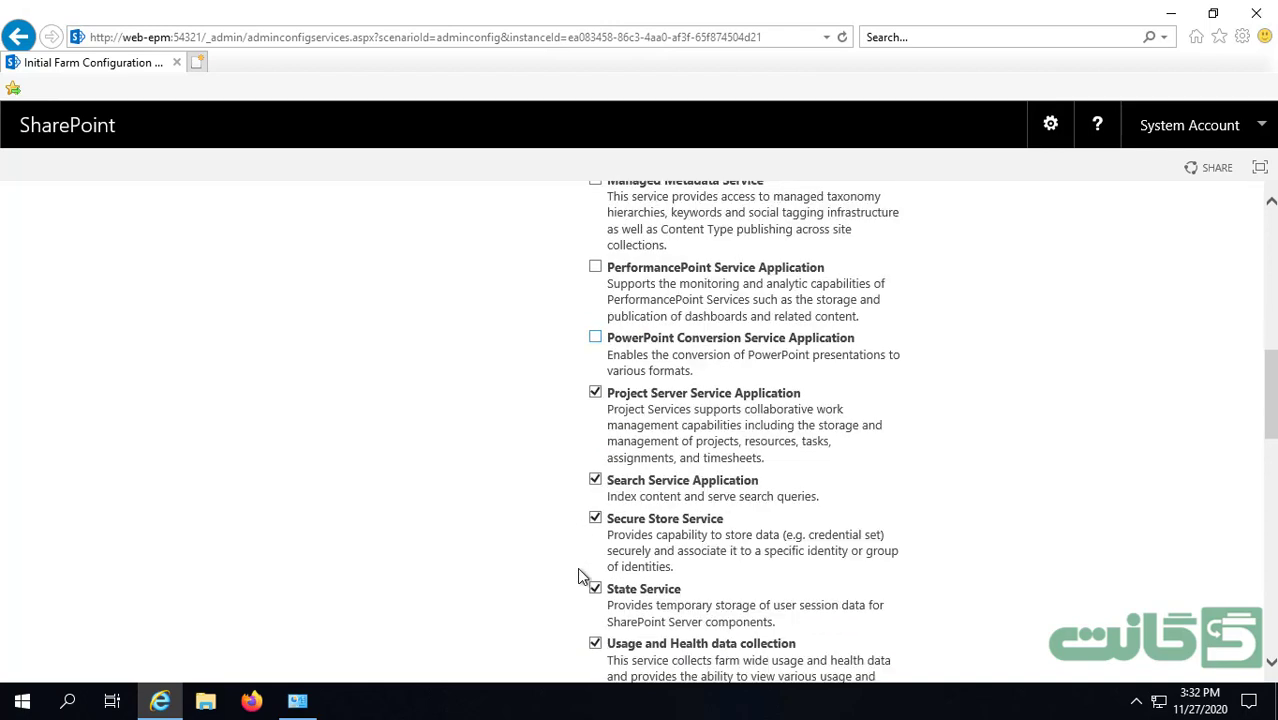
# Deselect Search Service Application, Secure Store Service and User Profile Service Application.
pyautogui.click(595, 480)
pyautogui.scroll(-2, 602, 573)
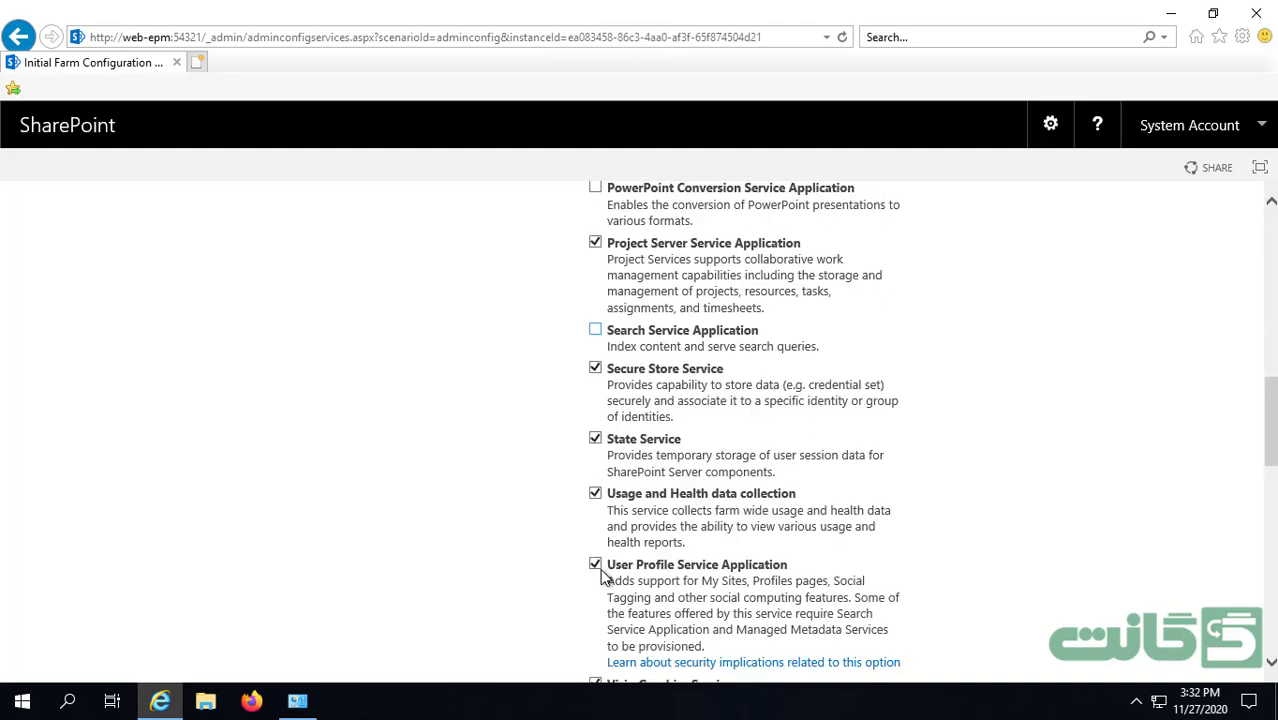
pyautogui.click(595, 368)
pyautogui.scroll(-2, 565, 497)
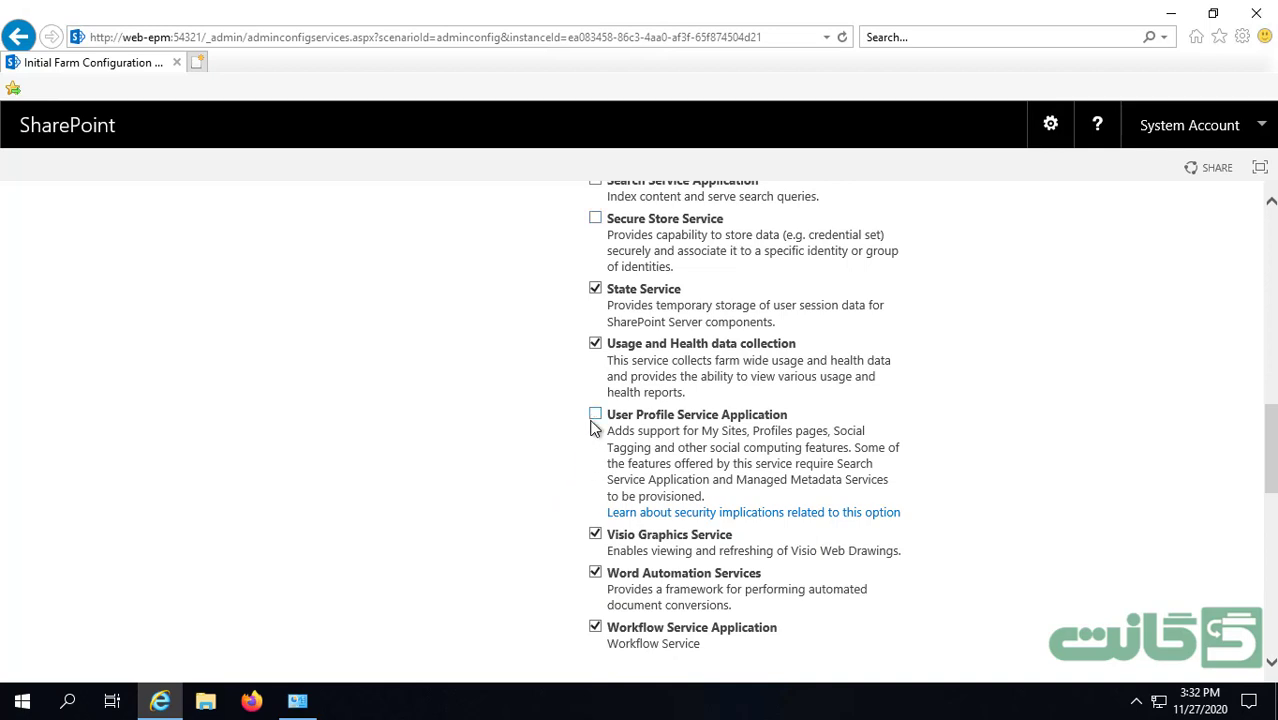
# Deselect Word Automation Services and submit the farm's service selection.
pyautogui.click(596, 572)
pyautogui.scroll(-5, 597, 575)
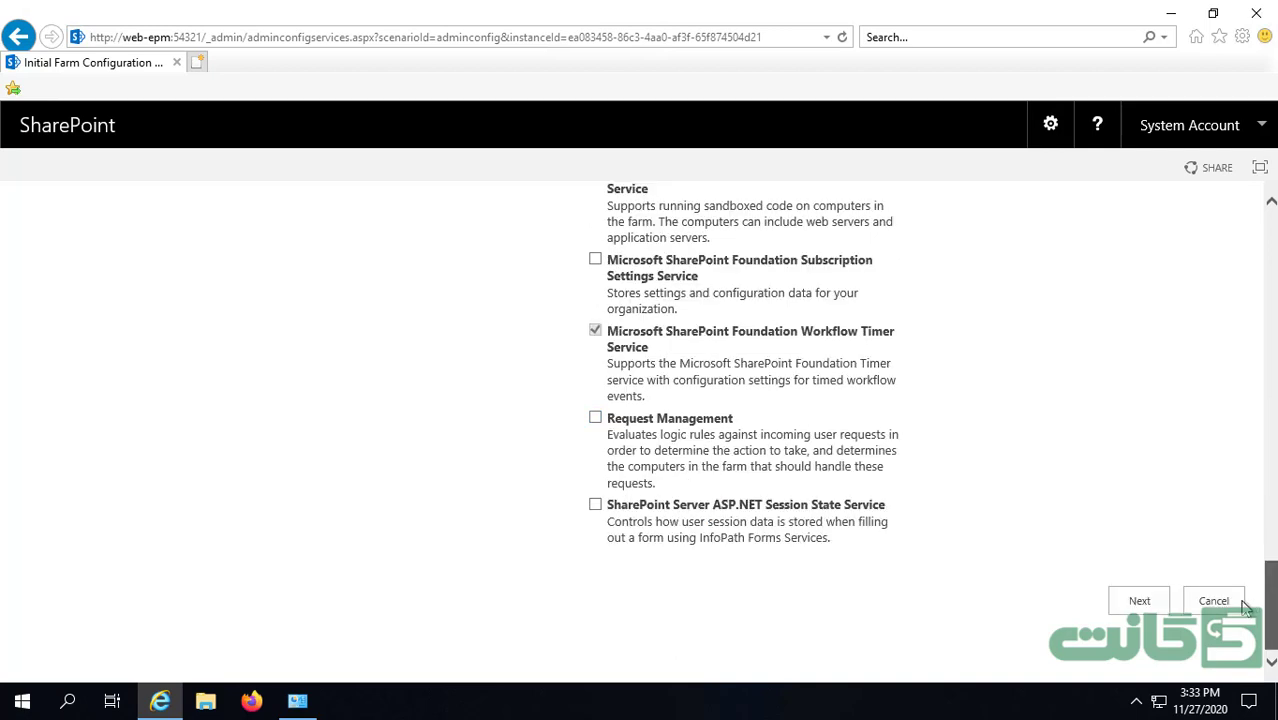
pyautogui.click(1150, 603)
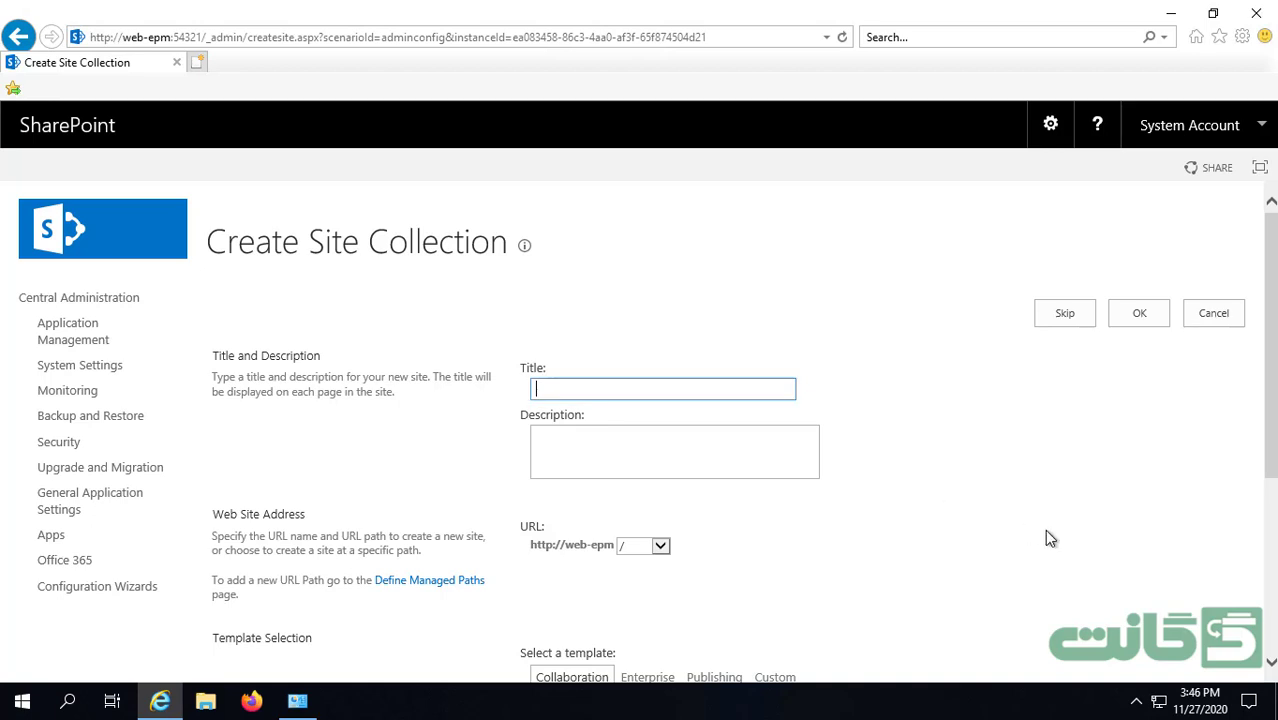
pyautogui.write('portal')
pyautogui.scroll(-3, 1060, 540)
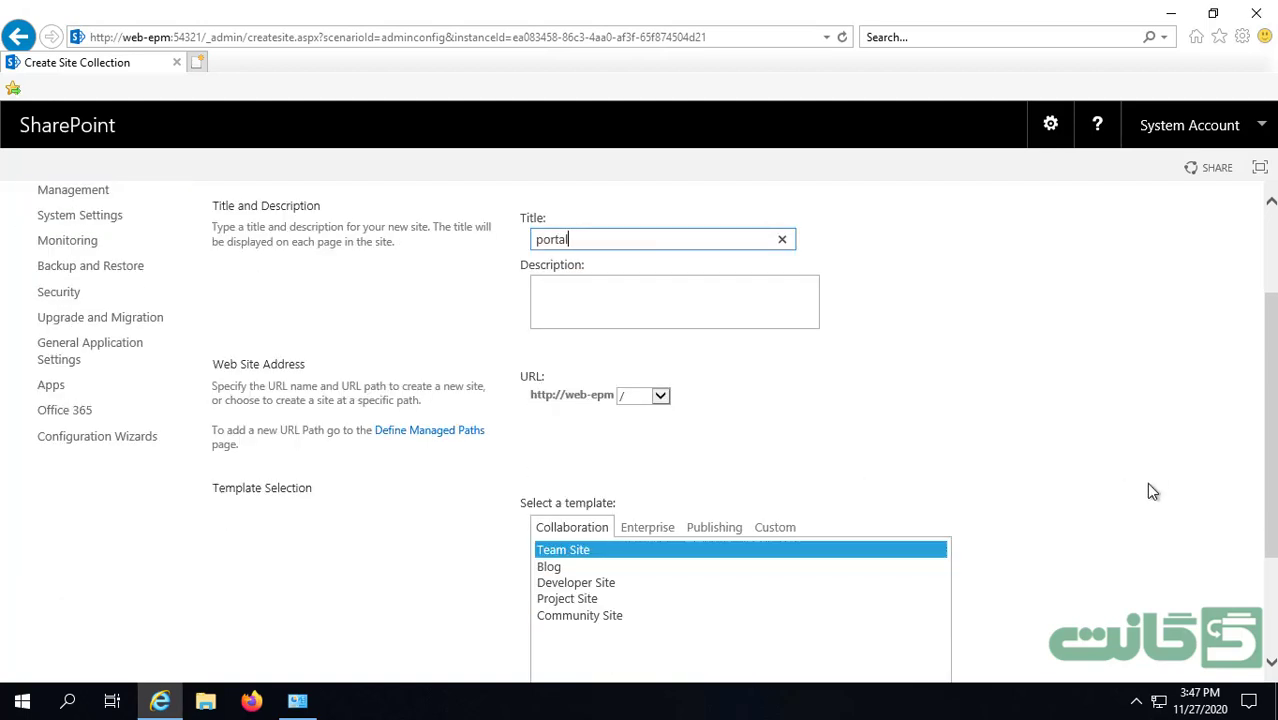
pyautogui.scroll(-3, 1137, 510)
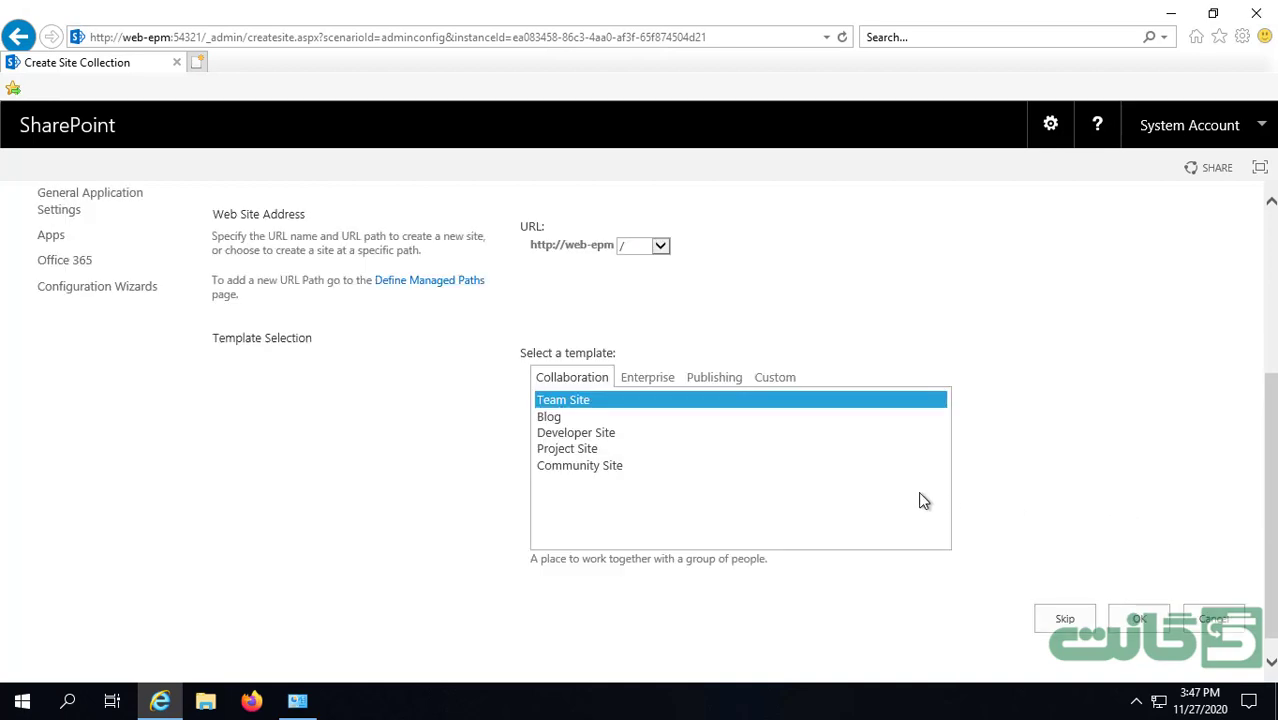
pyautogui.click(645, 380)
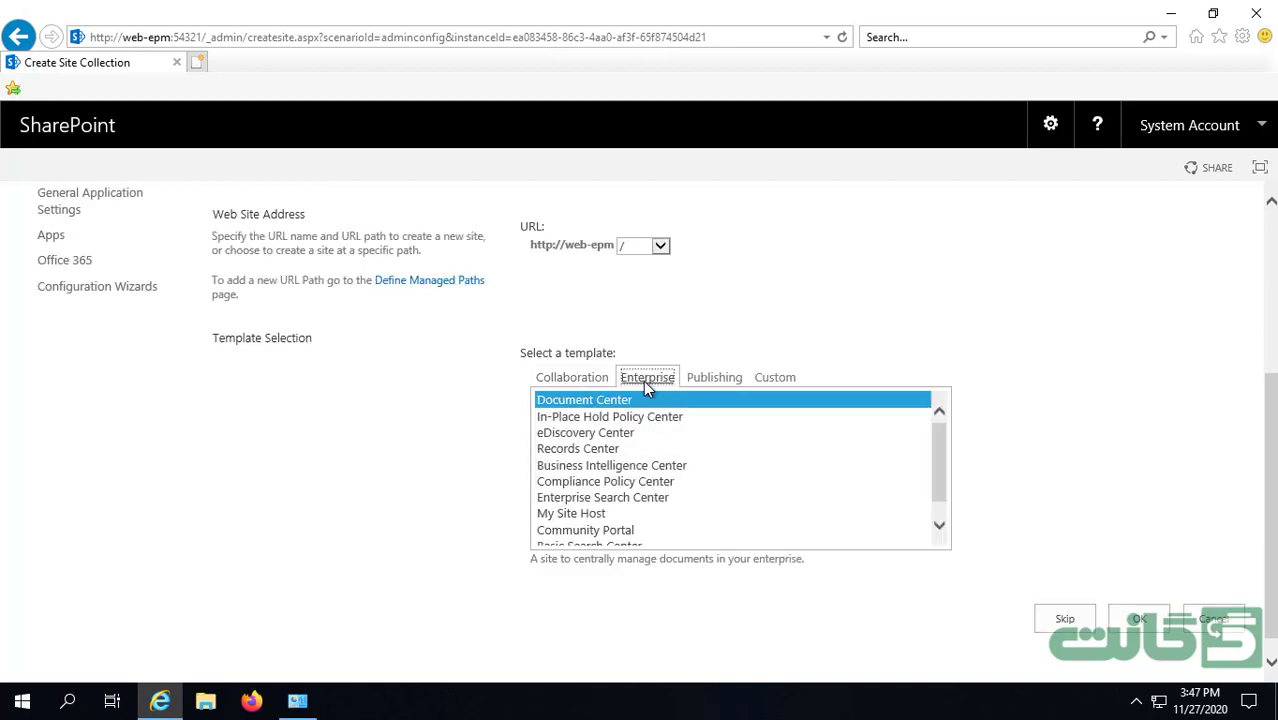
pyautogui.click(710, 382)
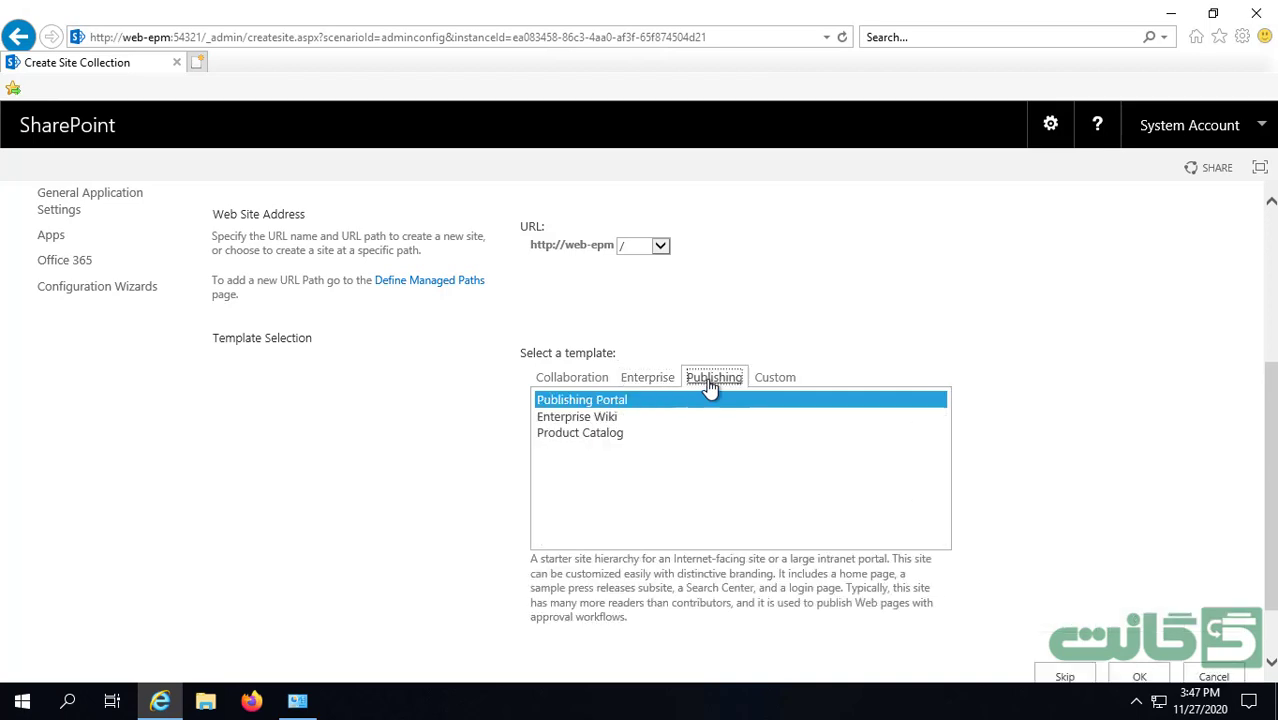
pyautogui.click(604, 381)
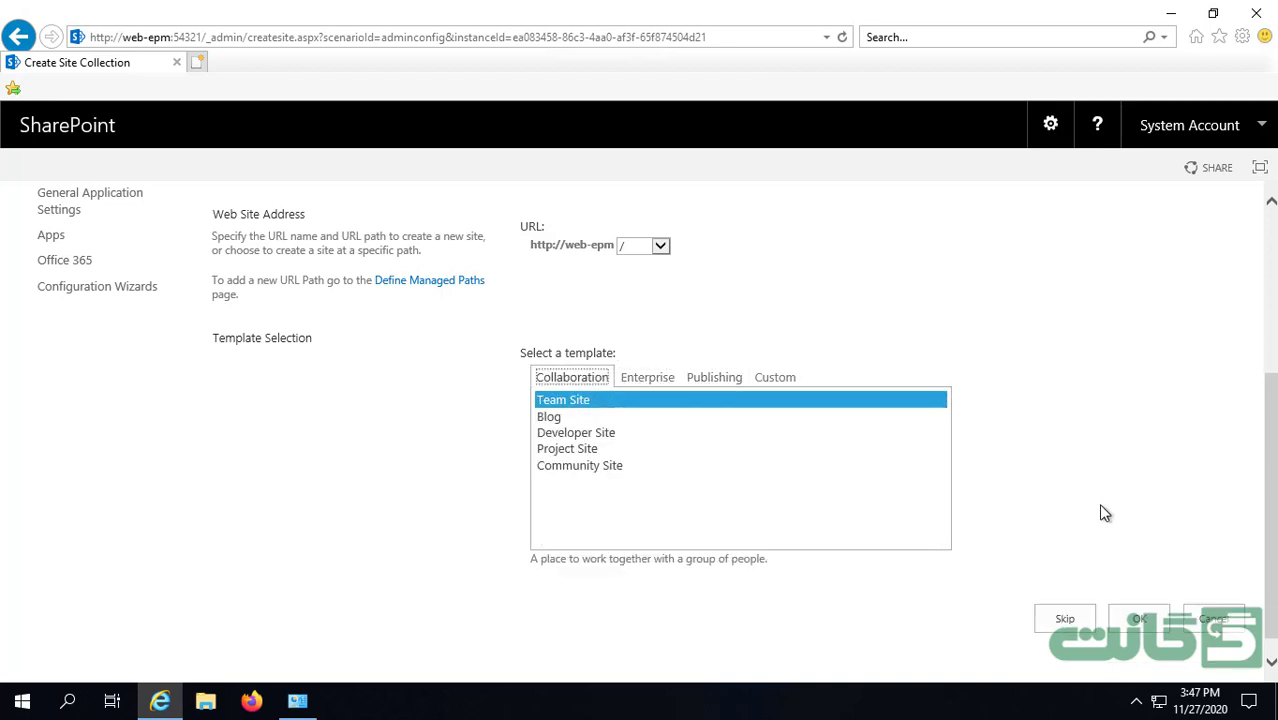
pyautogui.scroll(-1, 1108, 541)
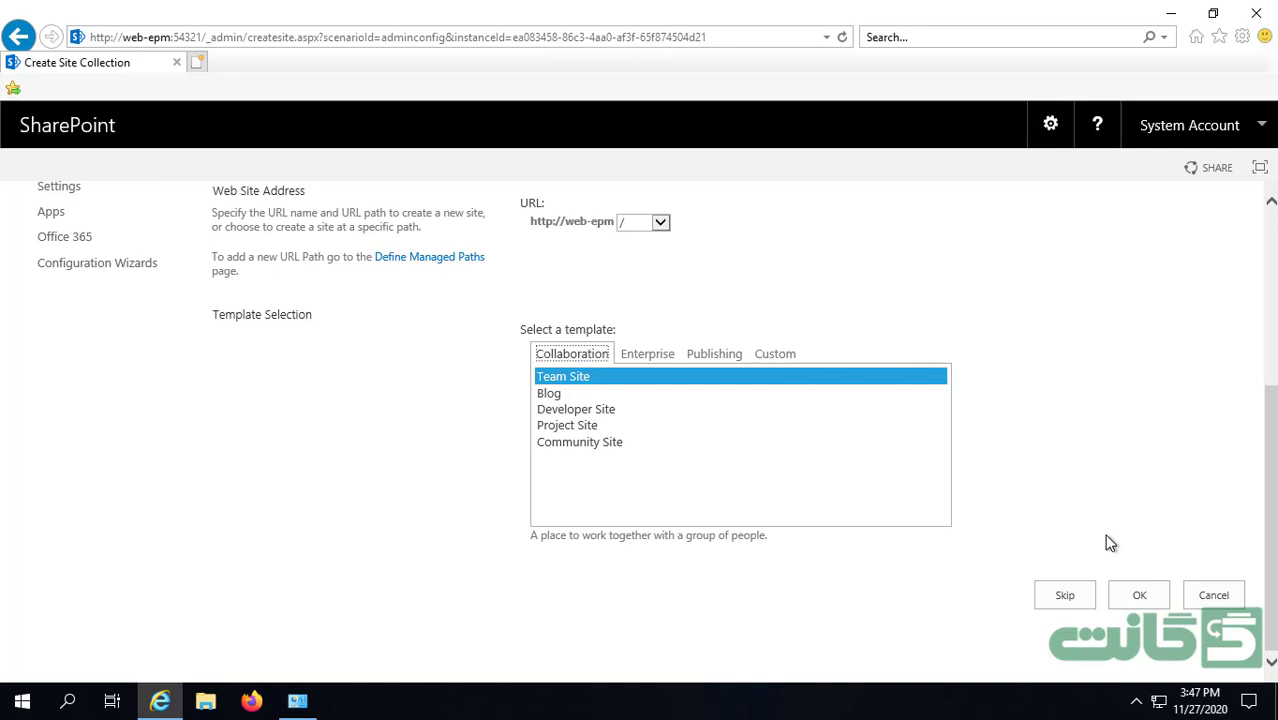
pyautogui.click(1140, 596)
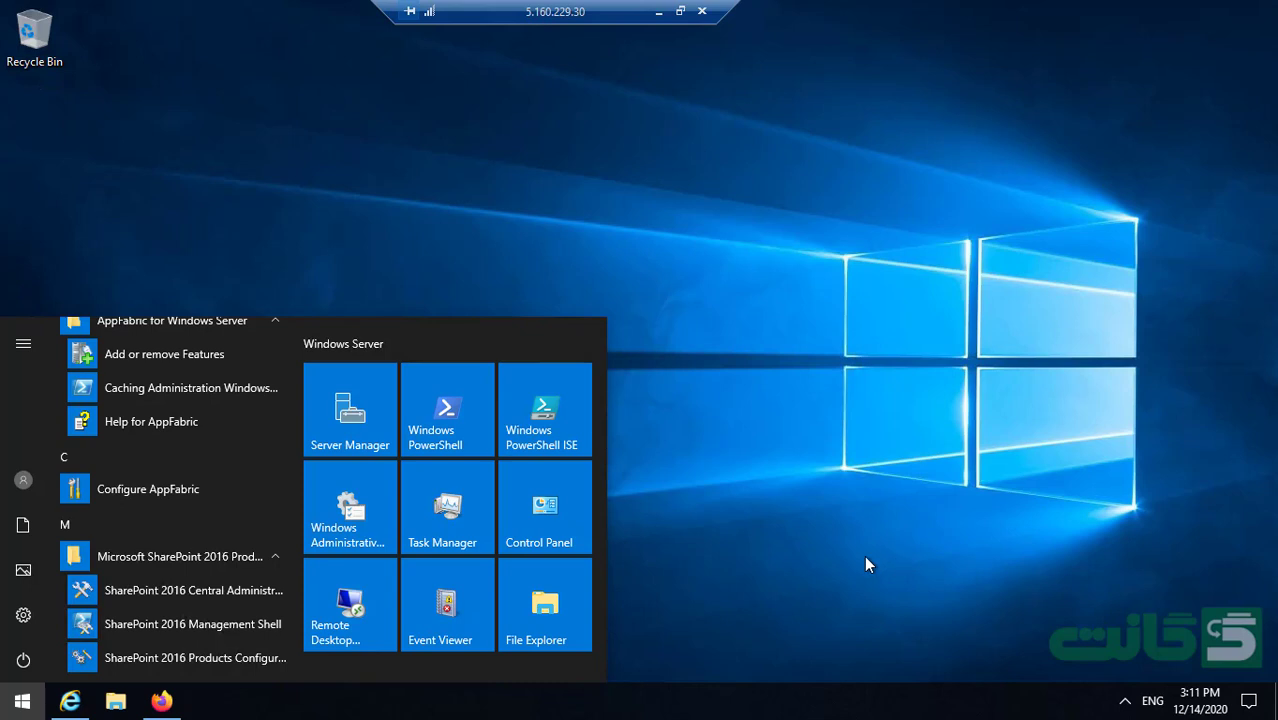
# Run the SharePoint 2016 Management Shell as administrator and execute Enable-ProjectServerLicense with the Project Server product key.
pyautogui.rightClick(164, 628)
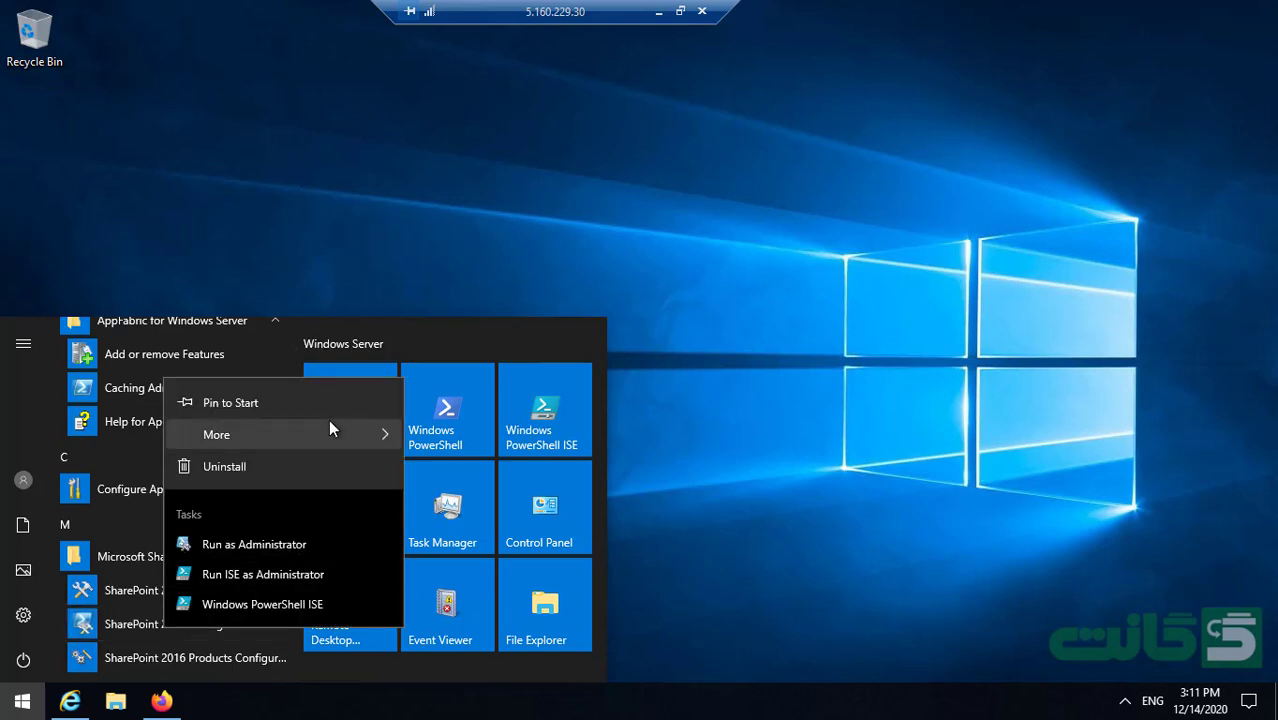
pyautogui.moveTo(330, 428)
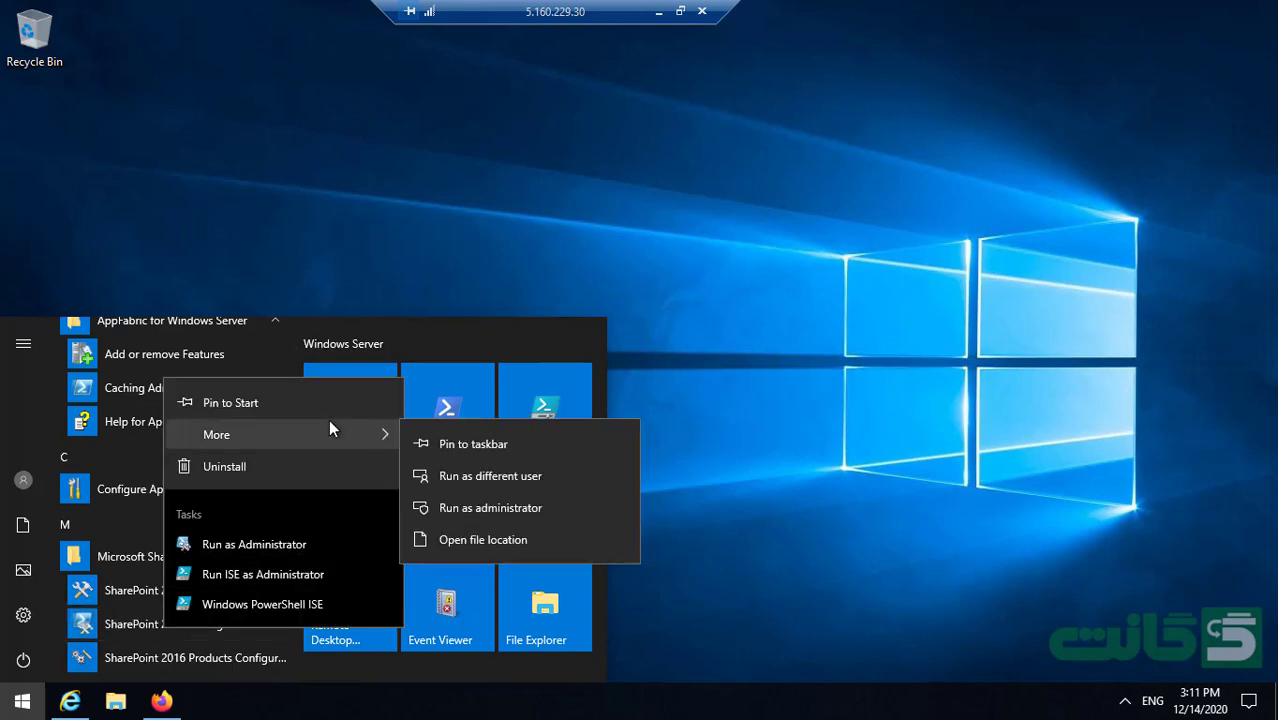
pyautogui.click(543, 508)
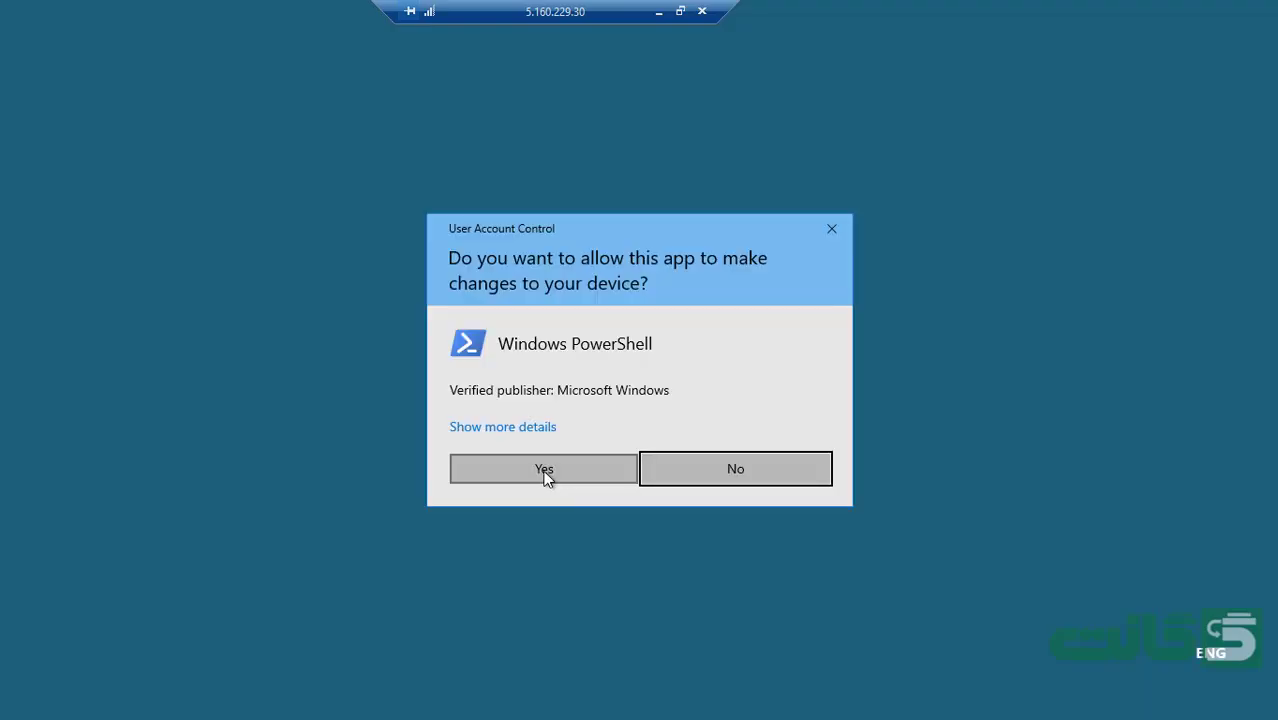
pyautogui.click(544, 470)
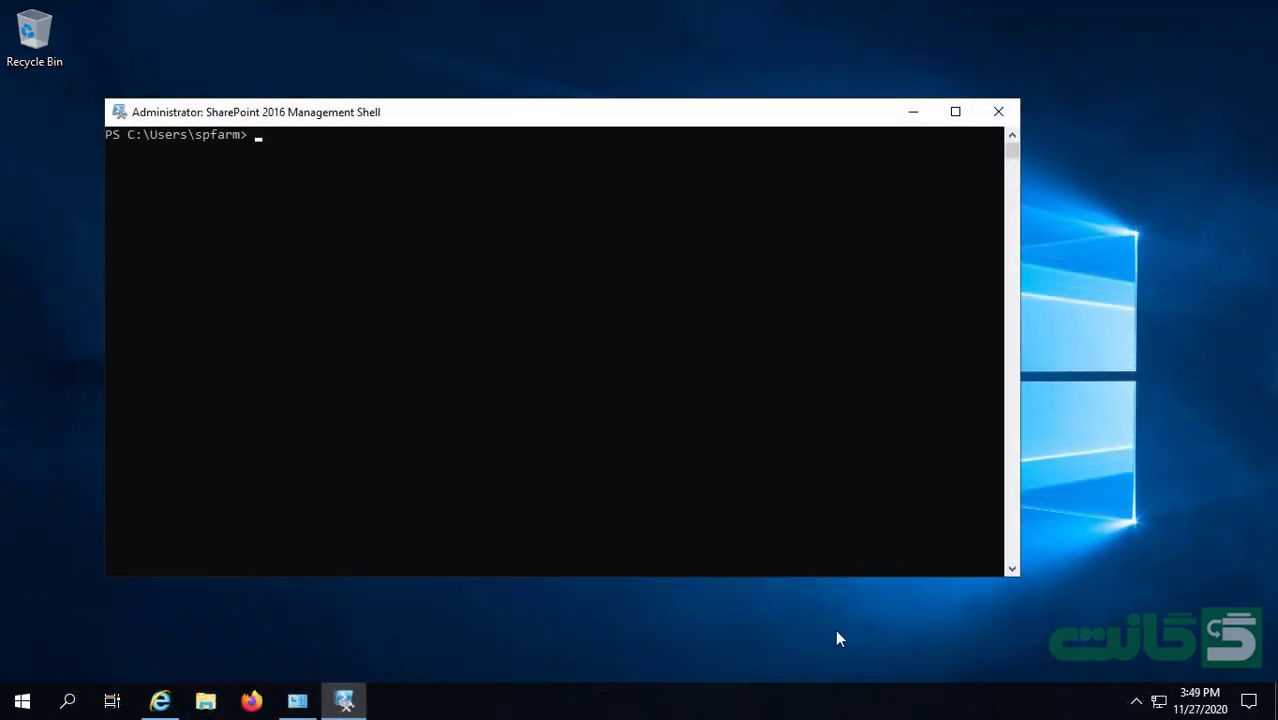
pyautogui.hotkey('ctrl', 'v')
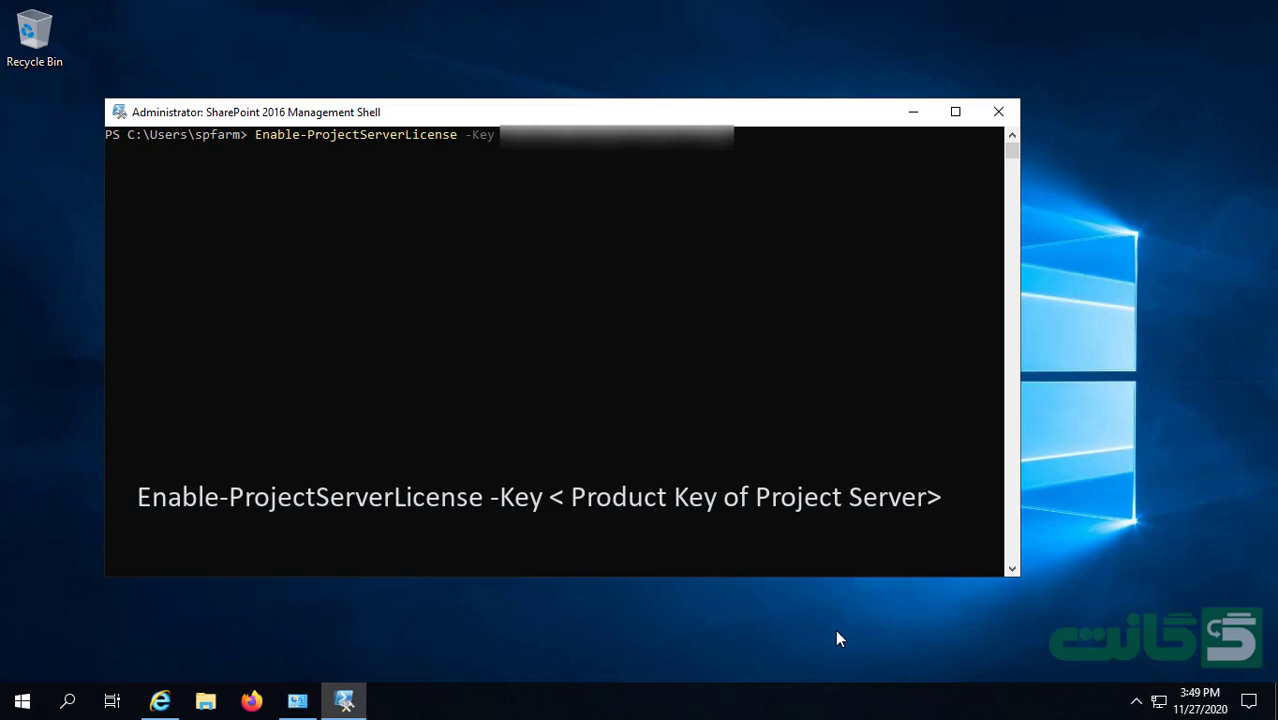
pyautogui.press('Return')
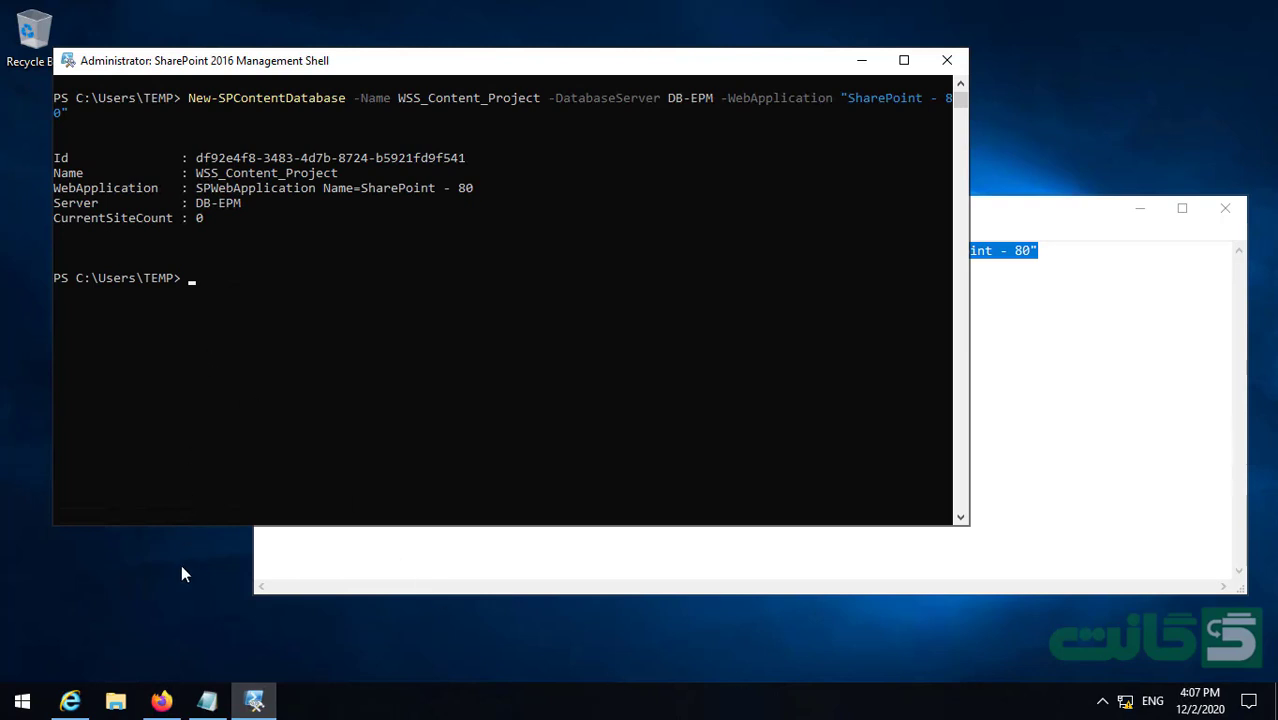
# Switch to Internet Explorer and open the content databases page from Central Administration's Application Management.
pyautogui.click(85, 705)
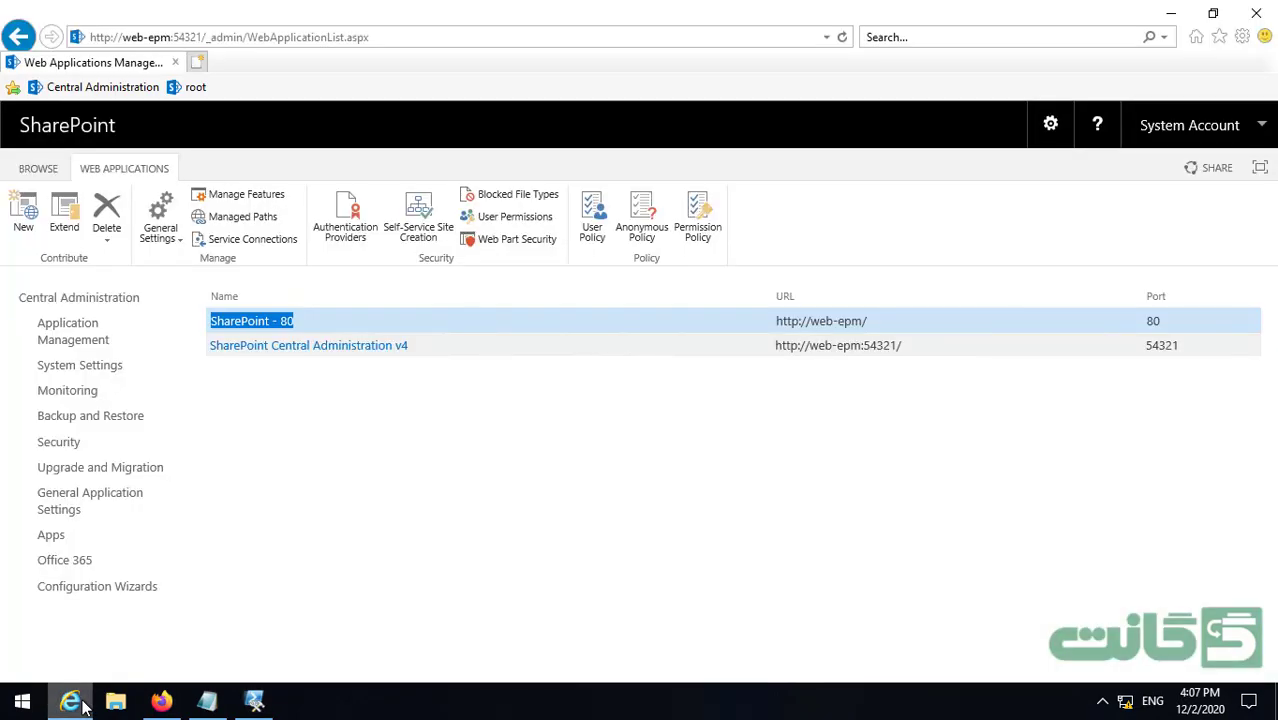
pyautogui.click(101, 302)
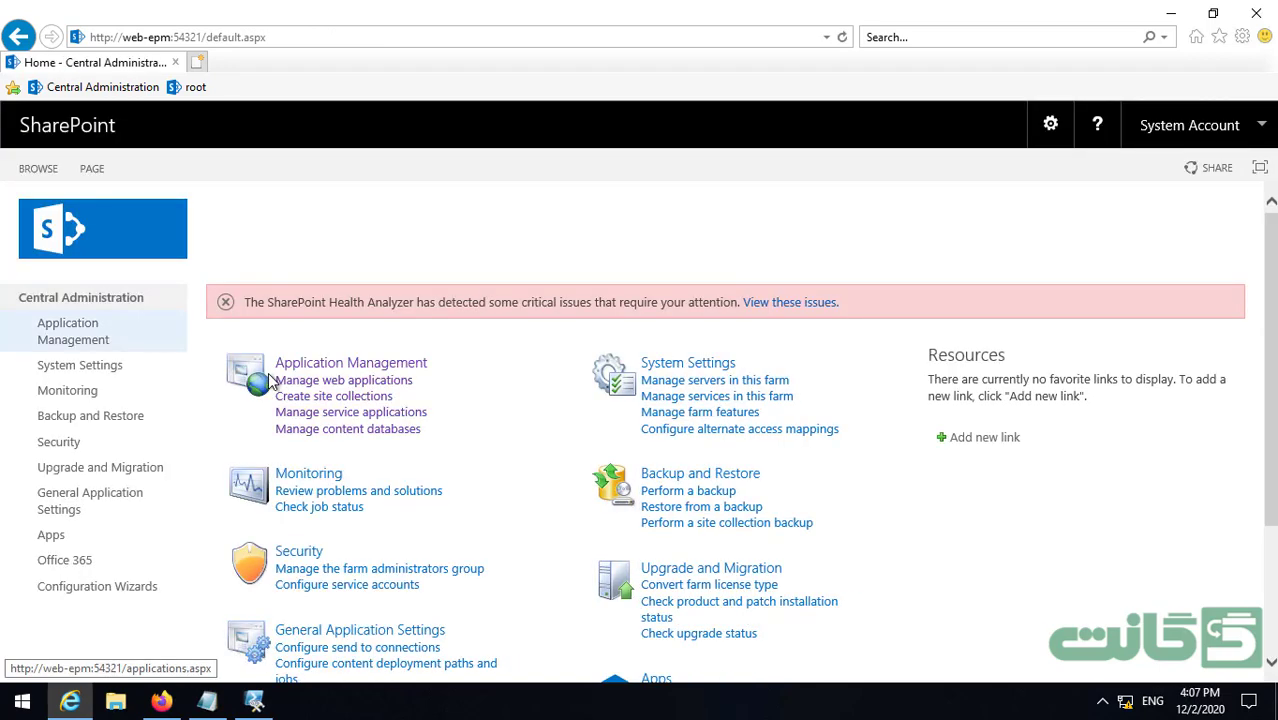
pyautogui.click(337, 364)
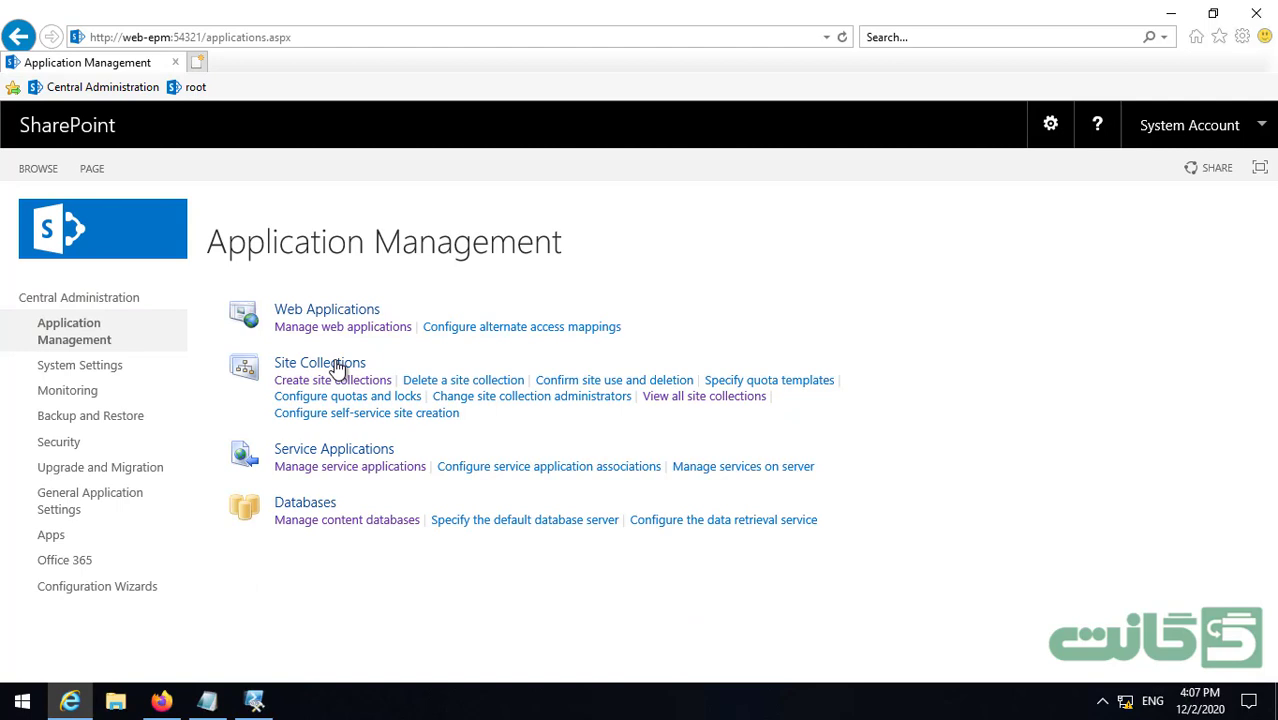
pyautogui.click(314, 526)
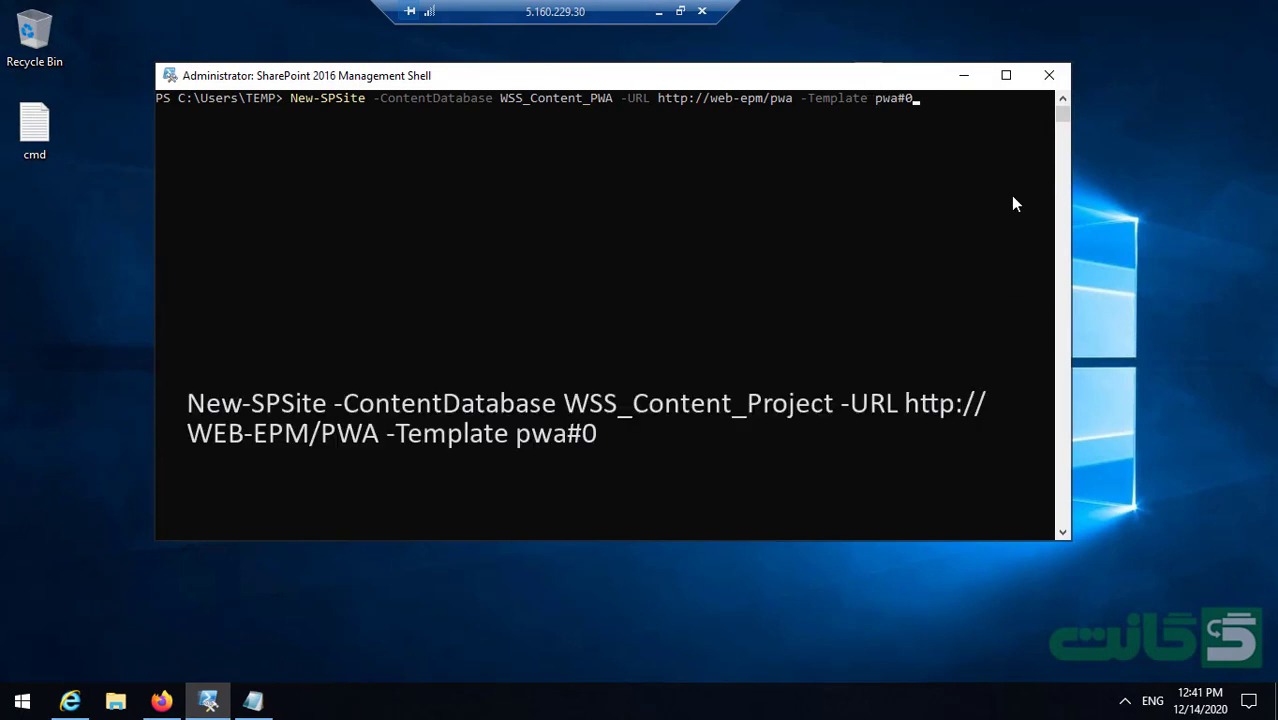
pyautogui.press('Return')
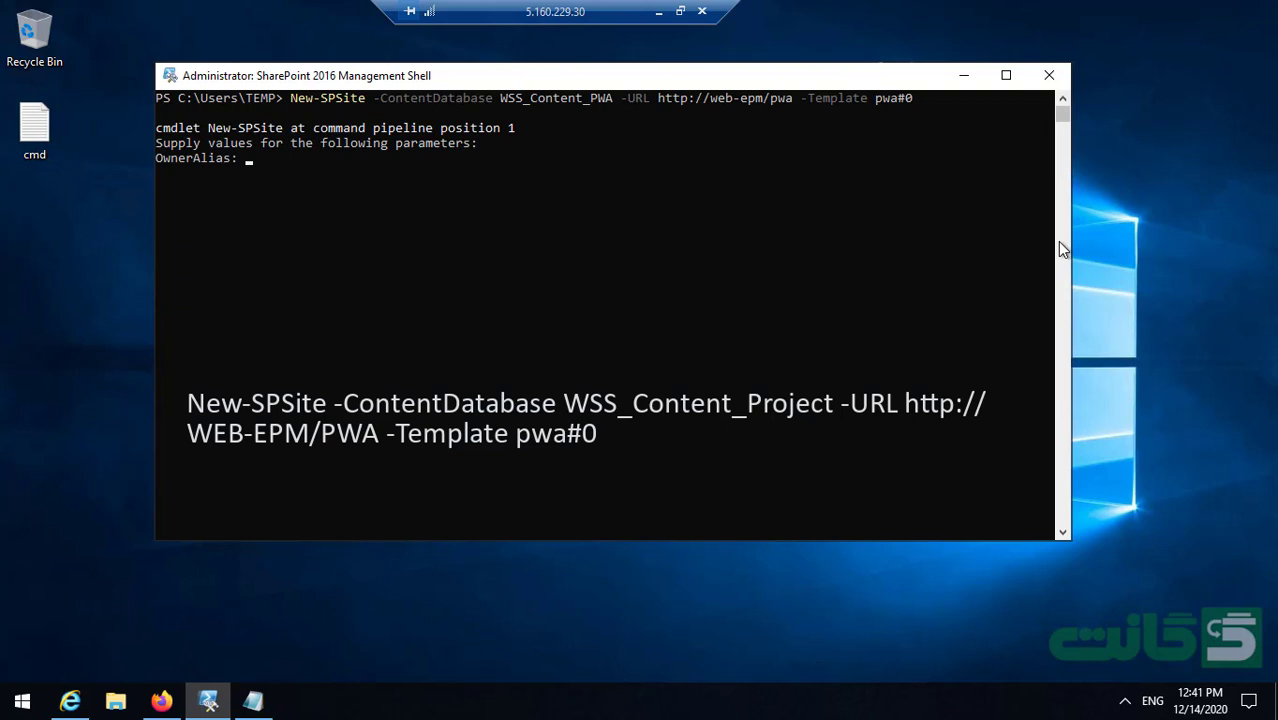
pyautogui.write('web\temp')
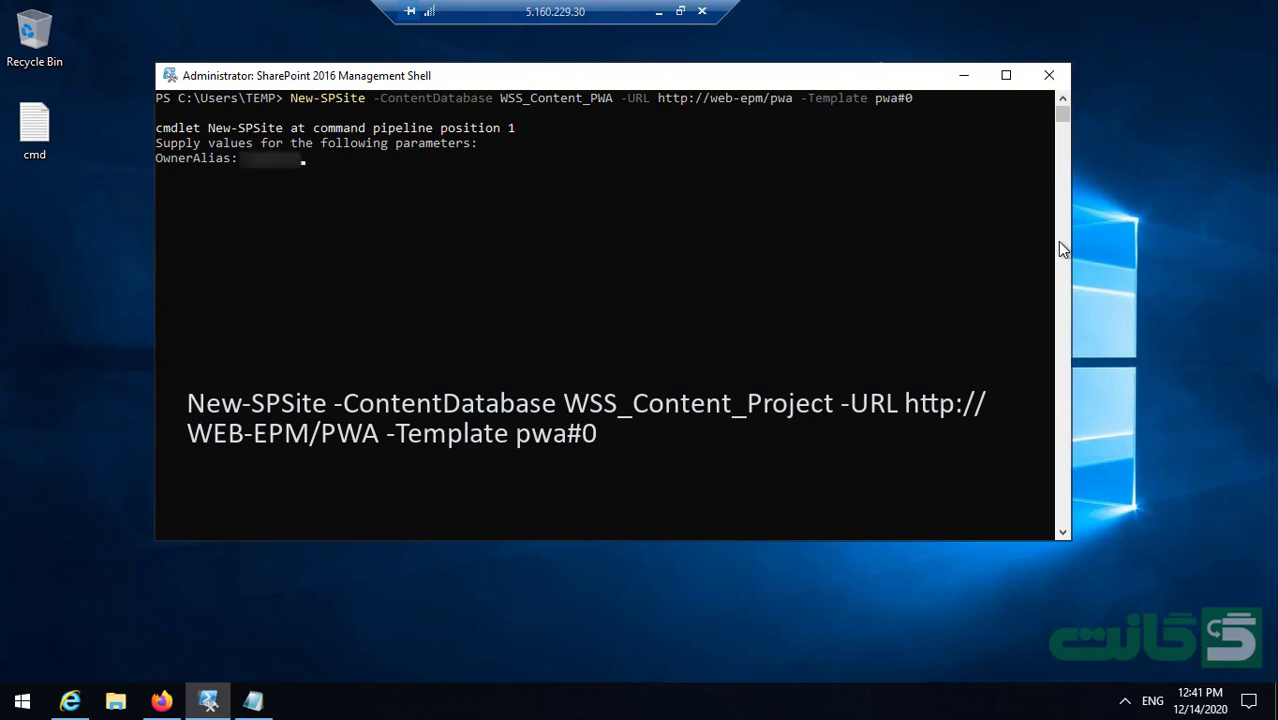
pyautogui.write('\\spfarm')
pyautogui.press('Return')
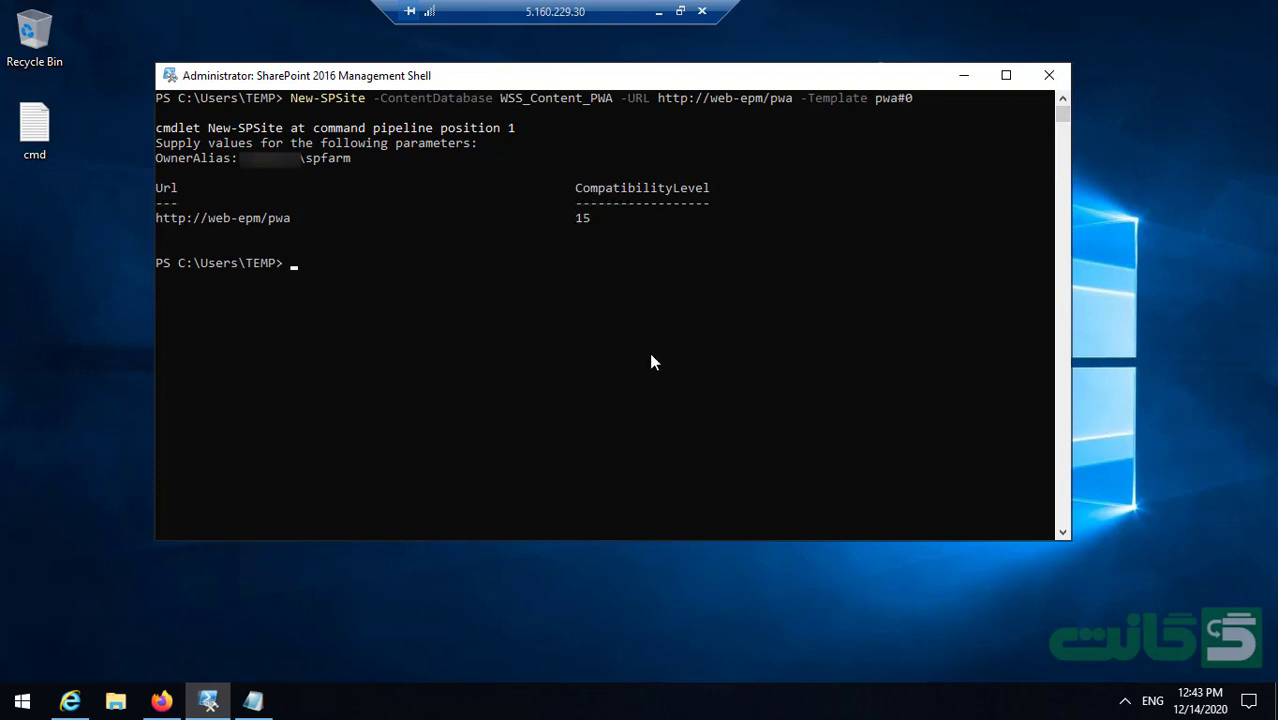
pyautogui.click(161, 701)
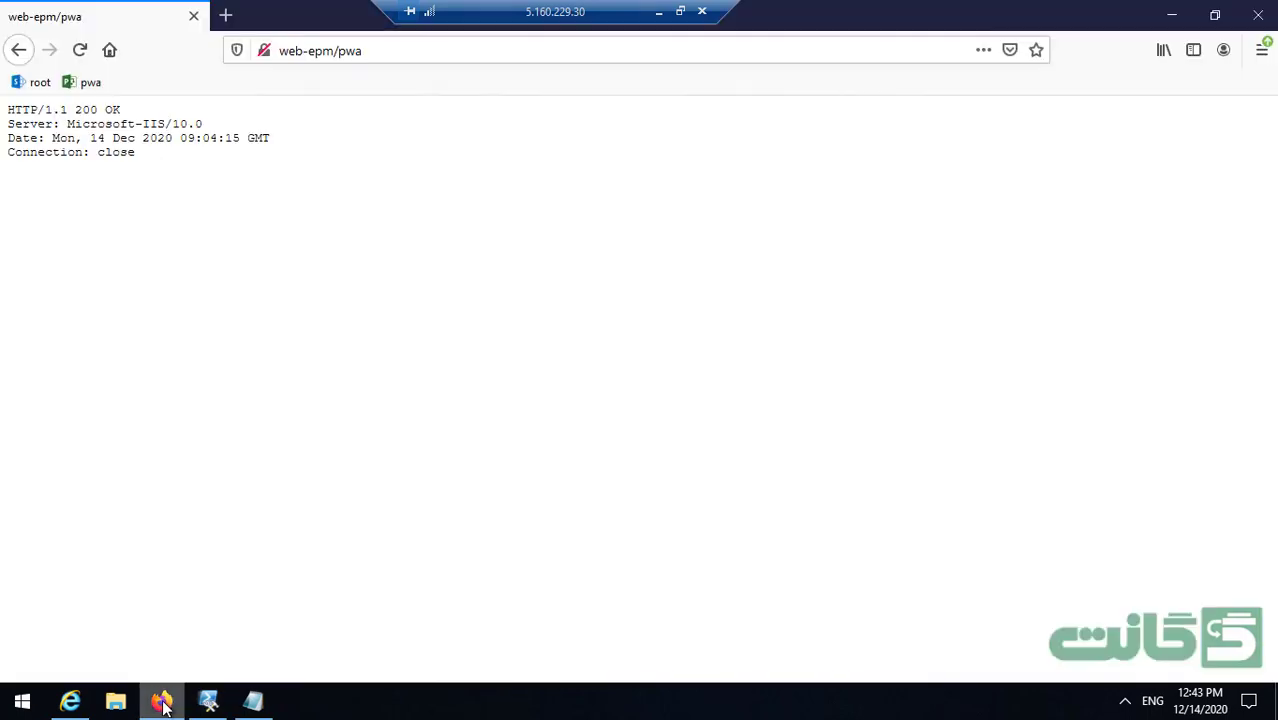
pyautogui.click(81, 52)
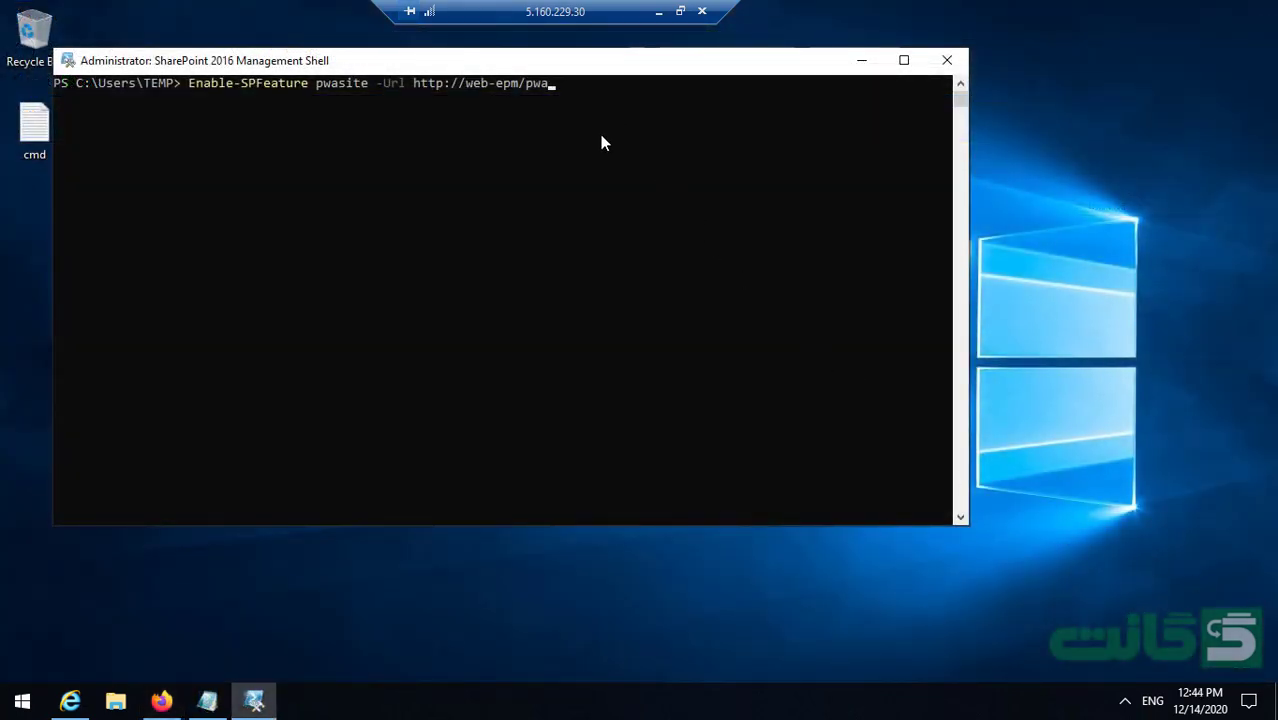
pyautogui.press('Return')
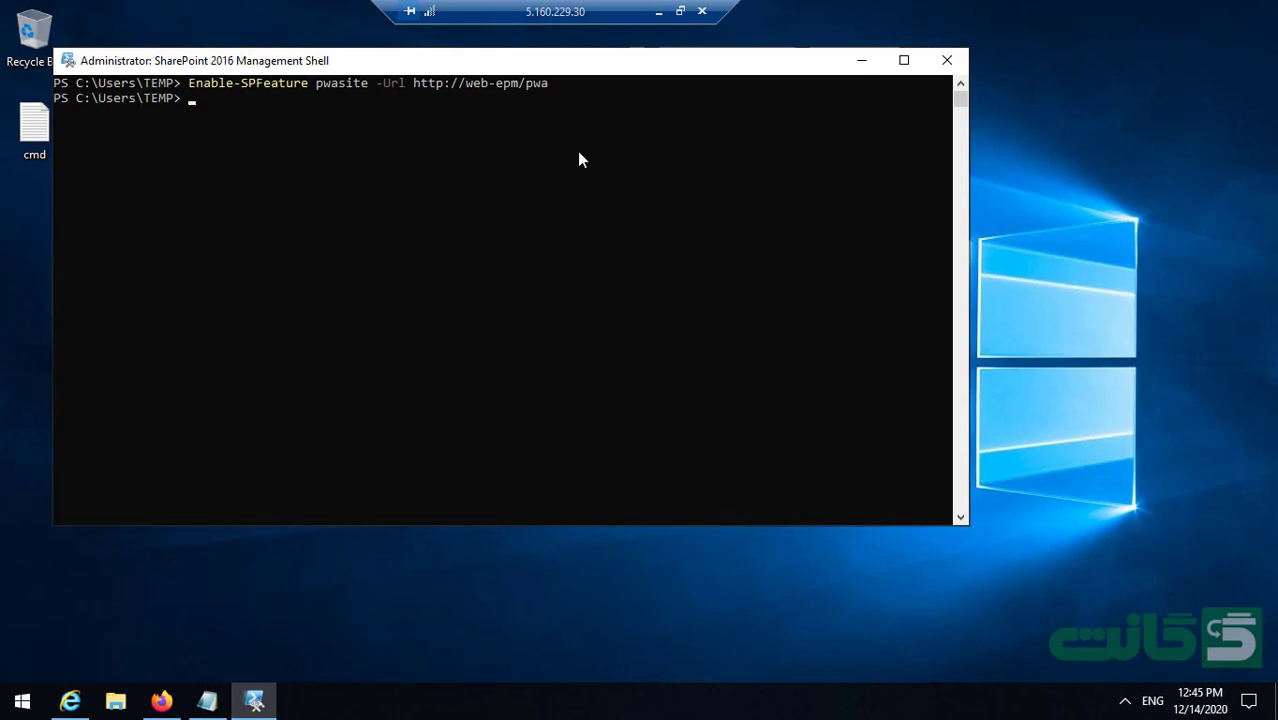
pyautogui.click(161, 700)
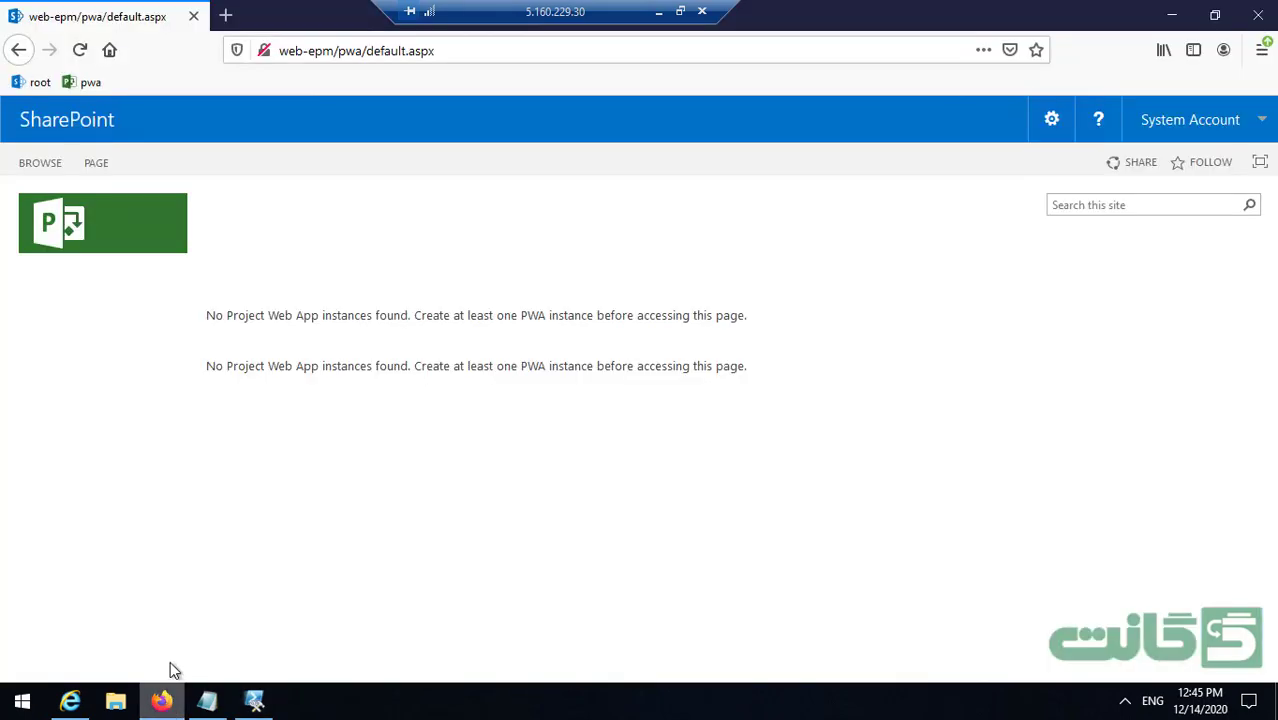
pyautogui.click(79, 51)
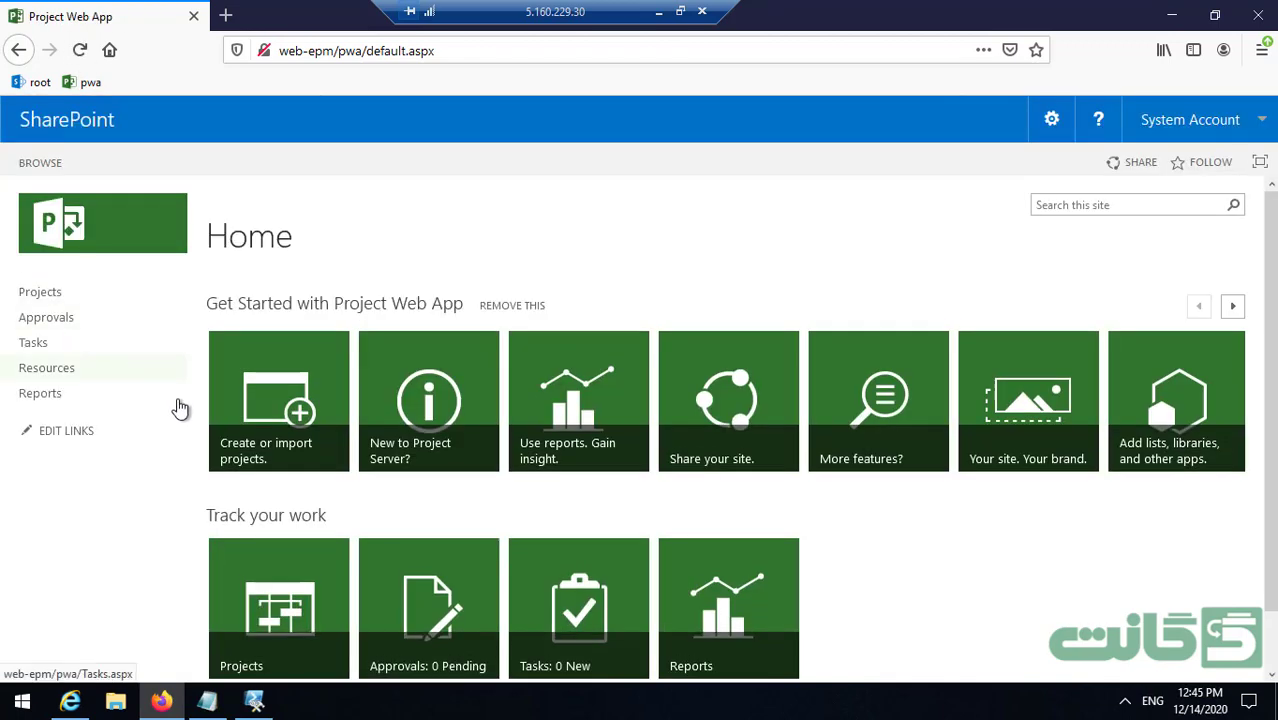
# Look through the Project Web App home page, the Project Center and the PWA Settings page.
pyautogui.scroll(-2, 178, 408)
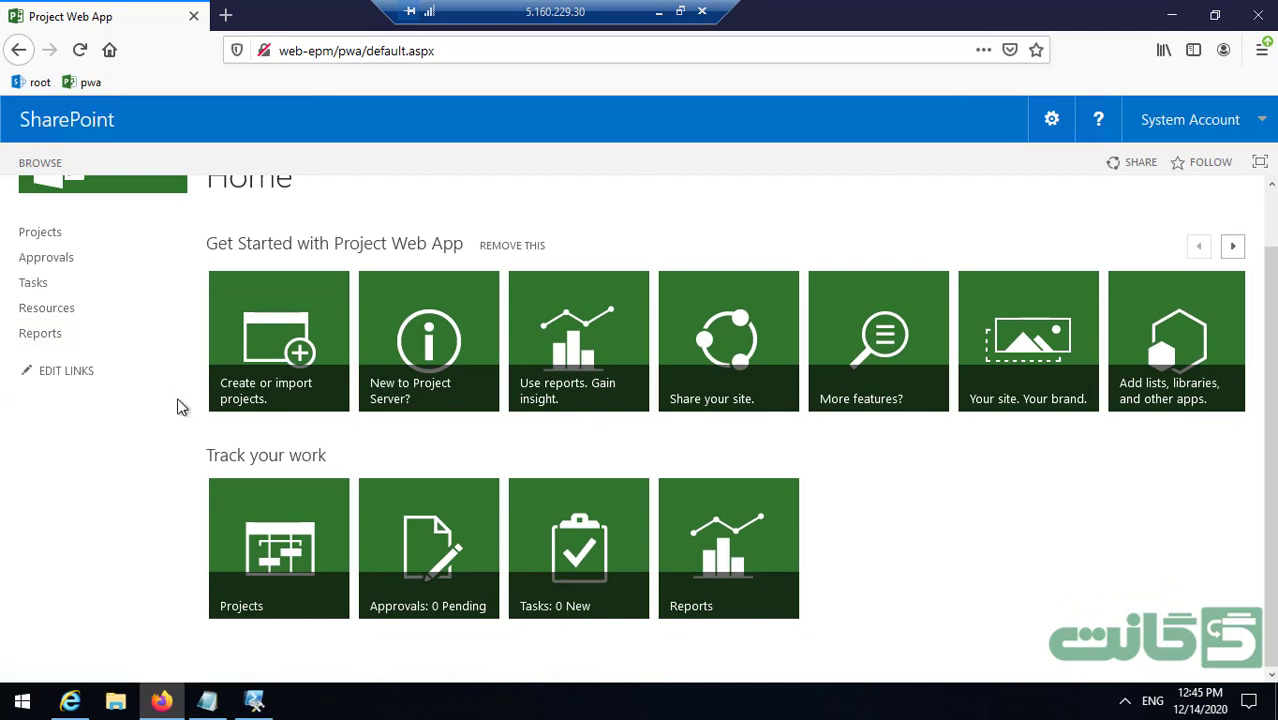
pyautogui.scroll(2, 176, 404)
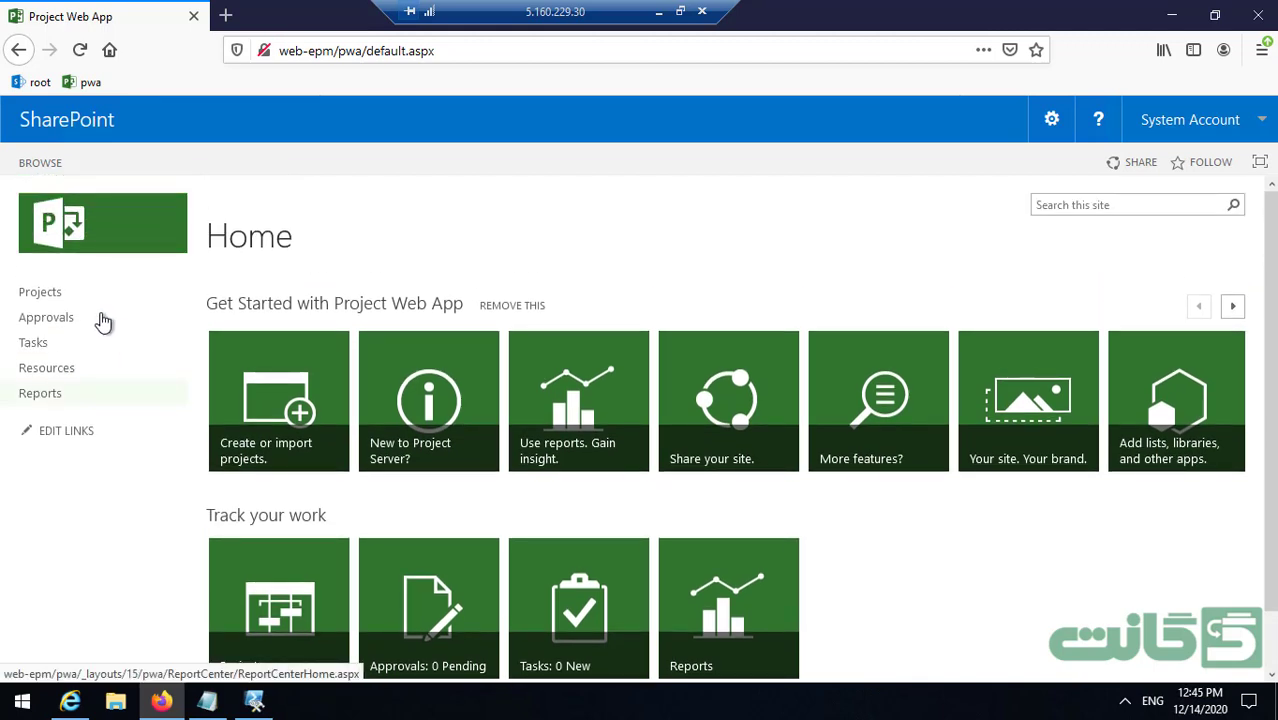
pyautogui.click(80, 305)
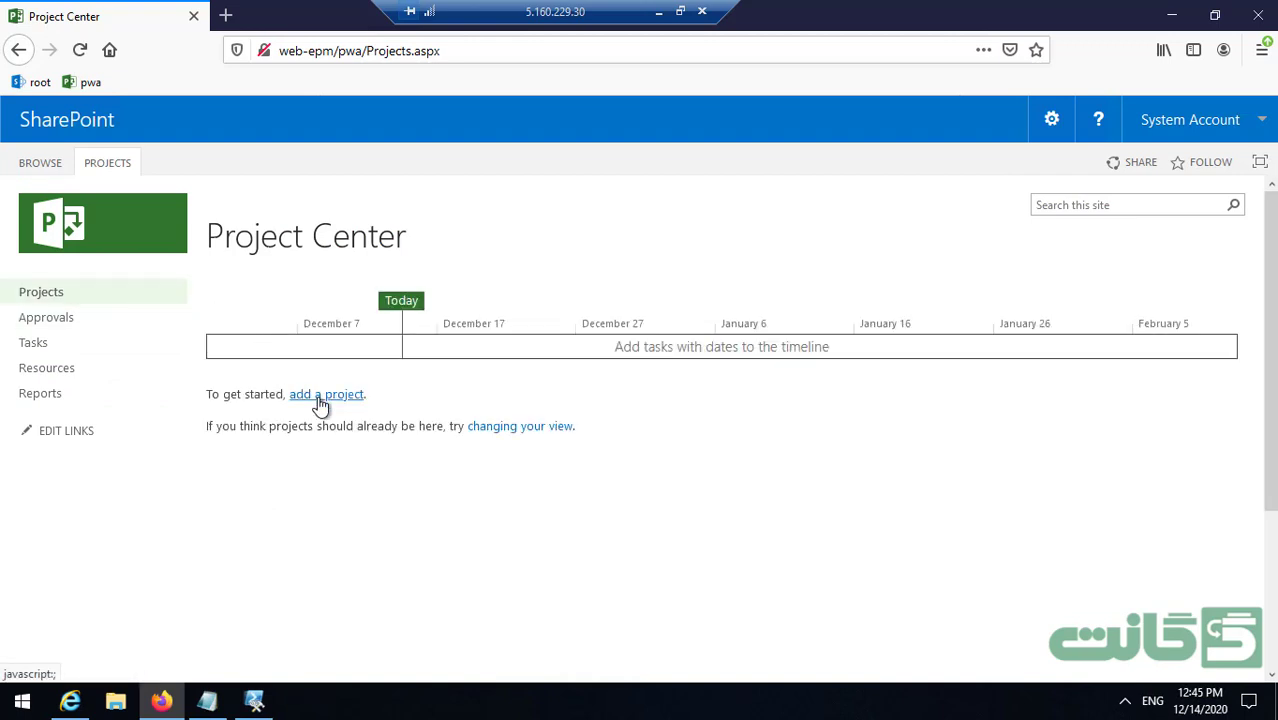
pyautogui.click(1052, 120)
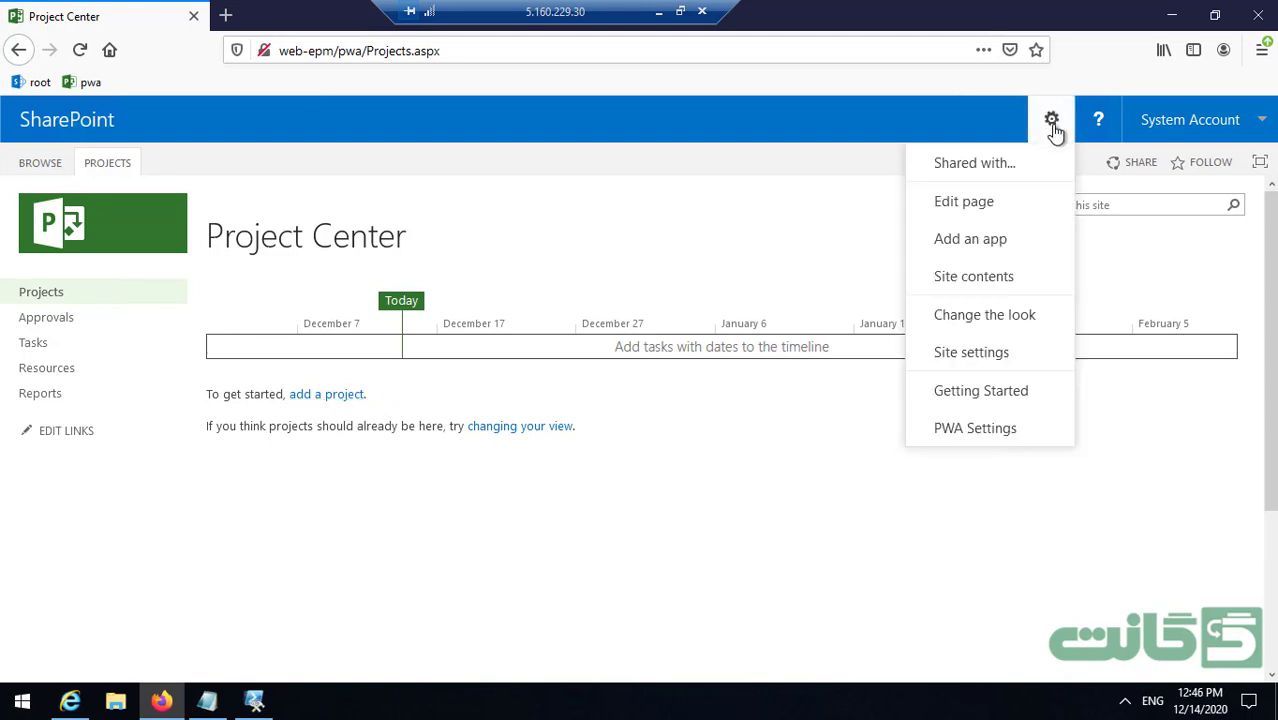
pyautogui.click(1045, 432)
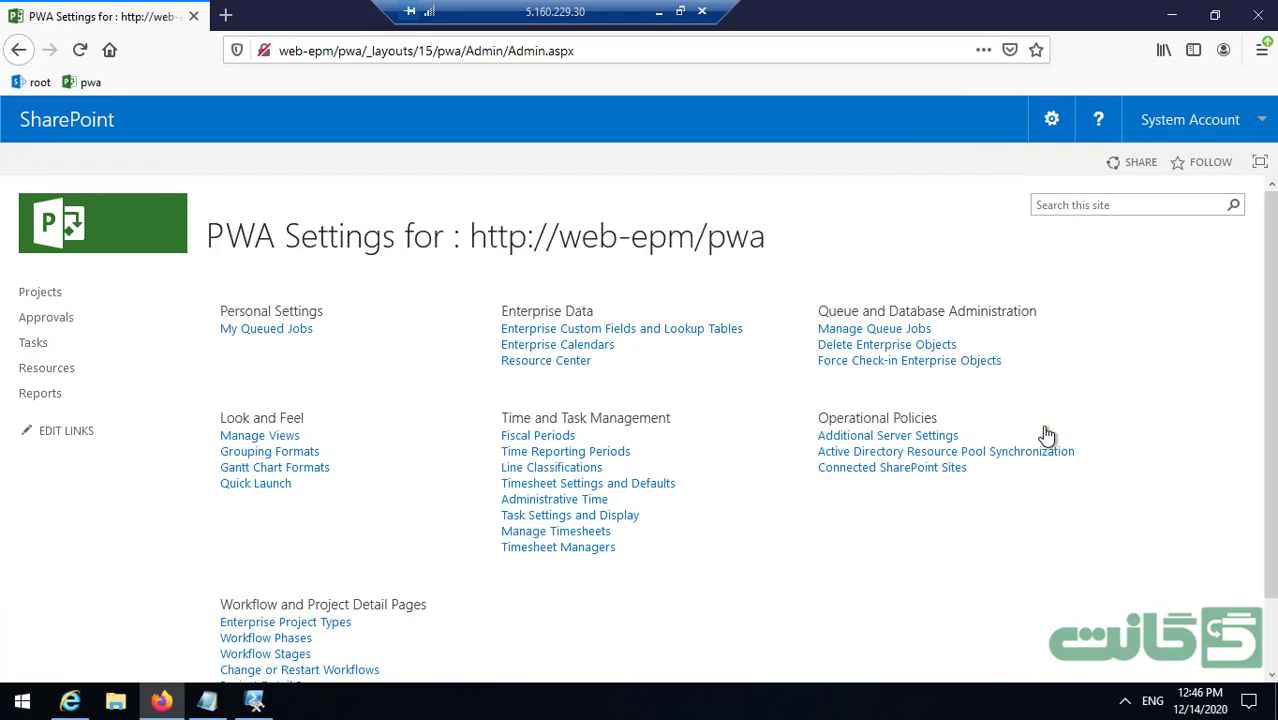
pyautogui.scroll(-2, 1045, 433)
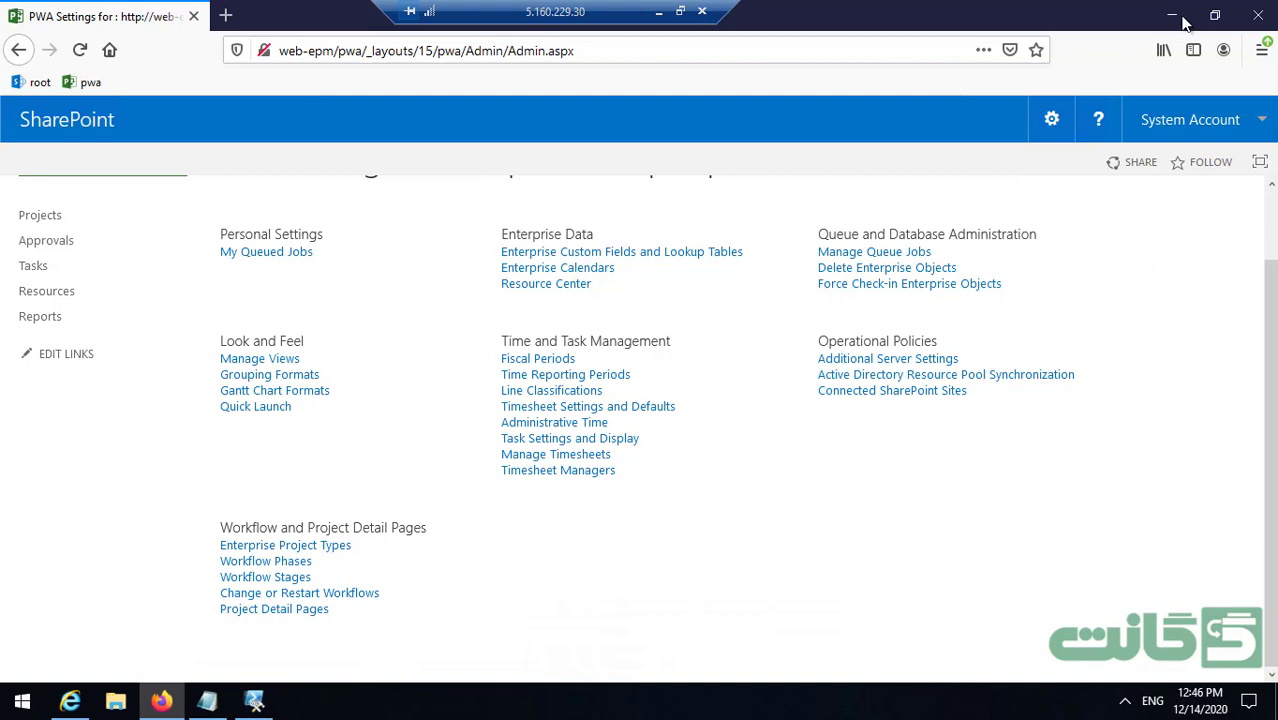
pyautogui.click(1181, 20)
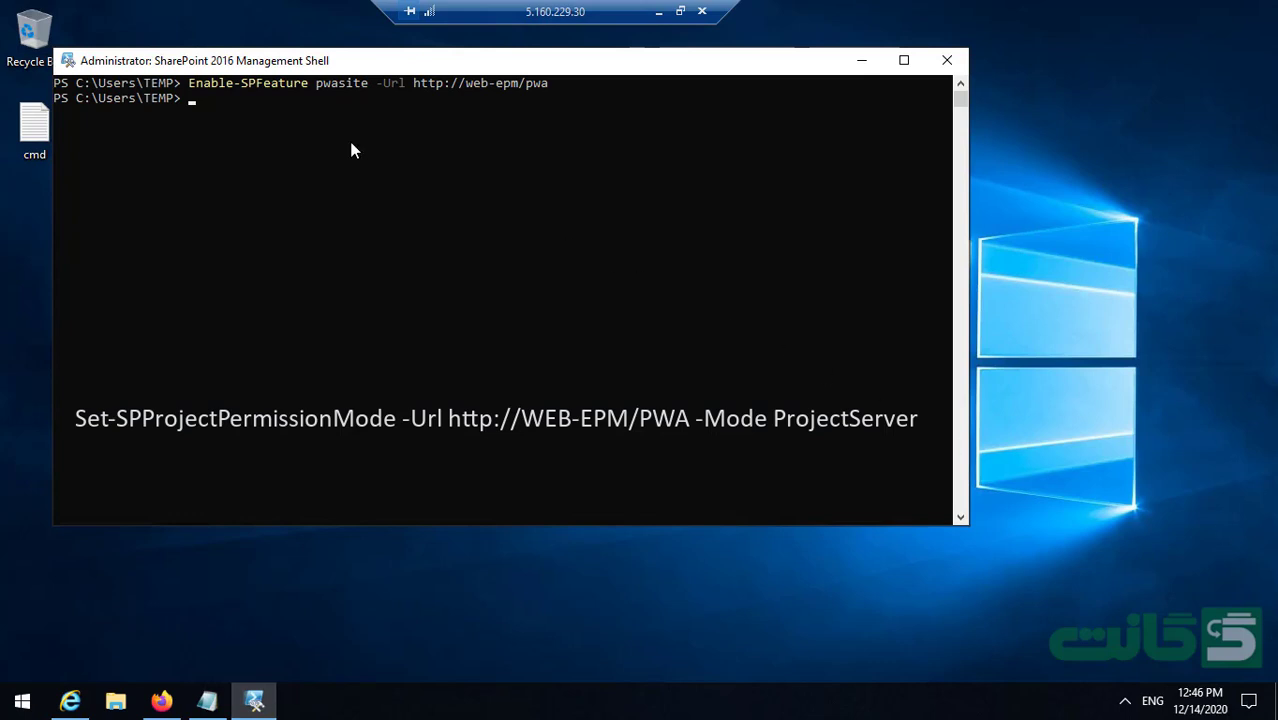
pyautogui.rightClick(263, 110)
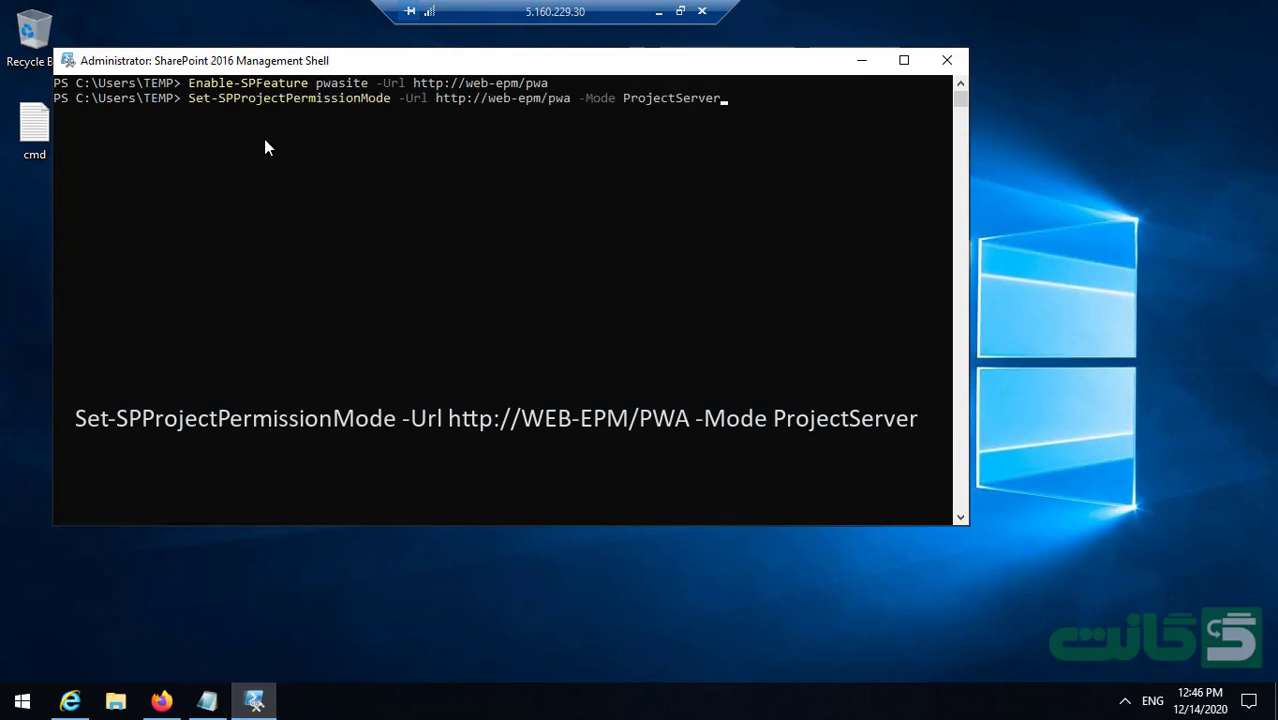
pyautogui.press('Return')
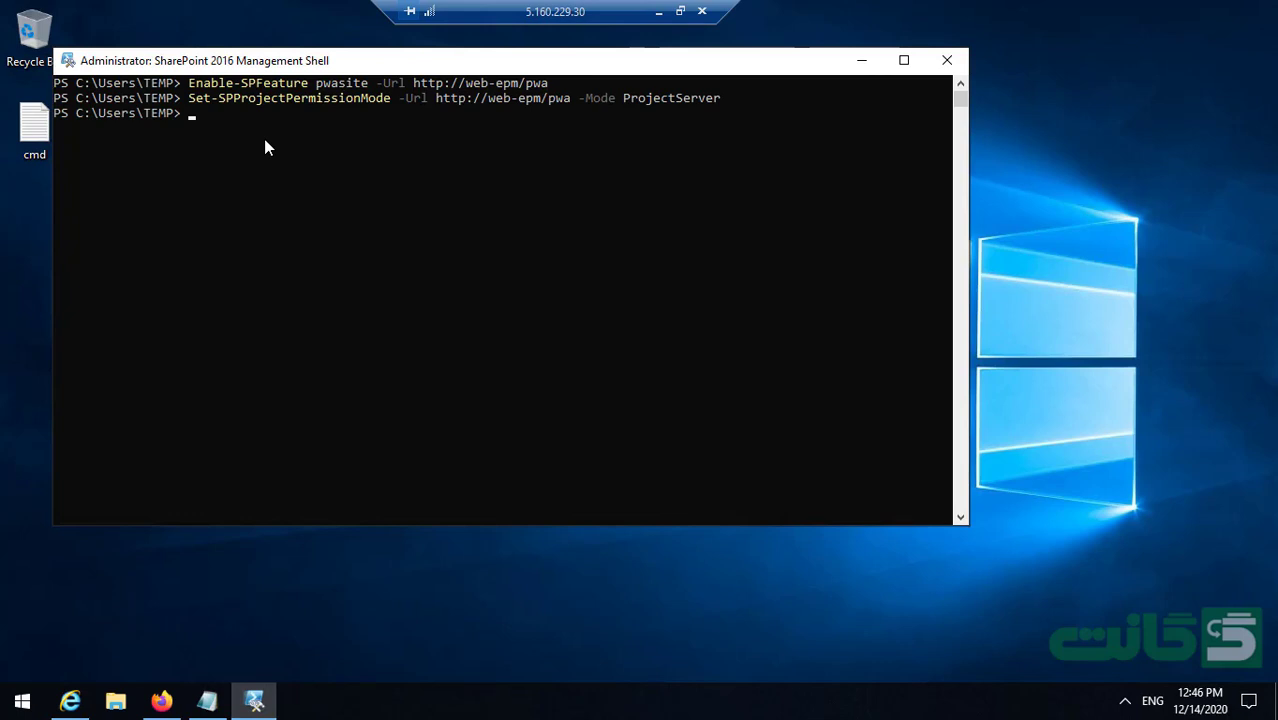
# Reload the PWA Settings page in Firefox and examine its Security and Personal Settings sections.
pyautogui.click(162, 701)
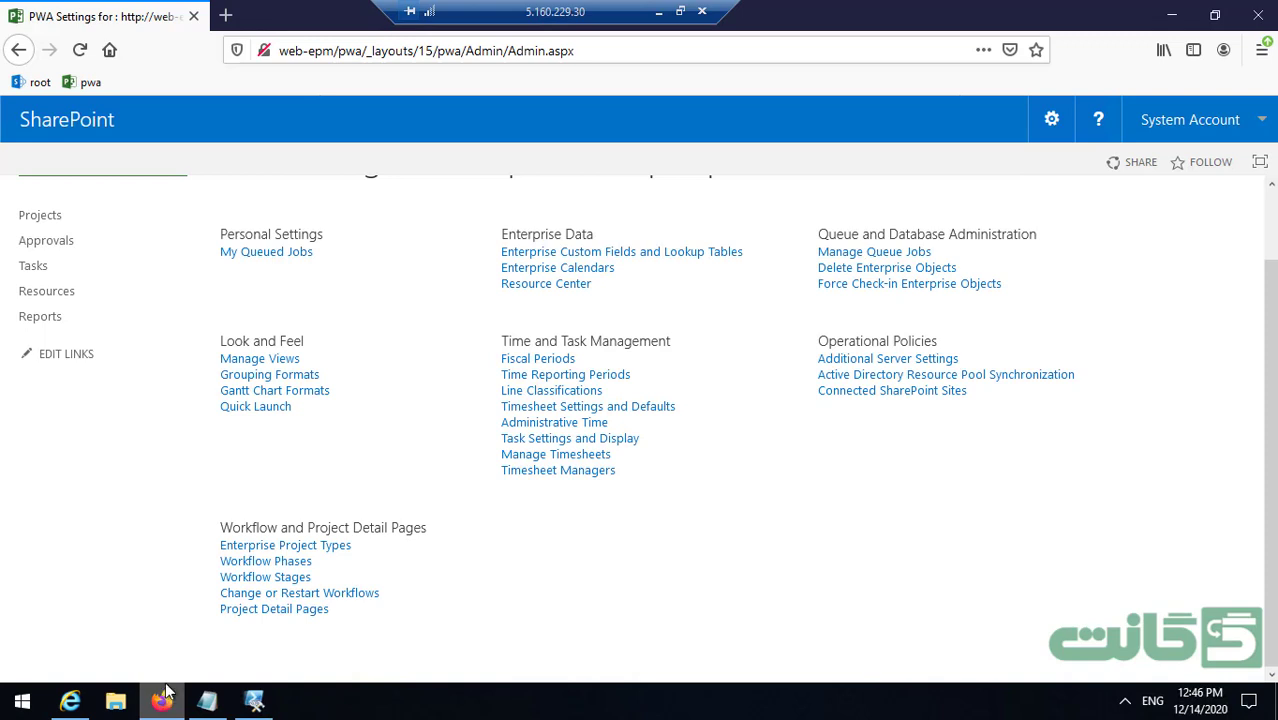
pyautogui.click(80, 51)
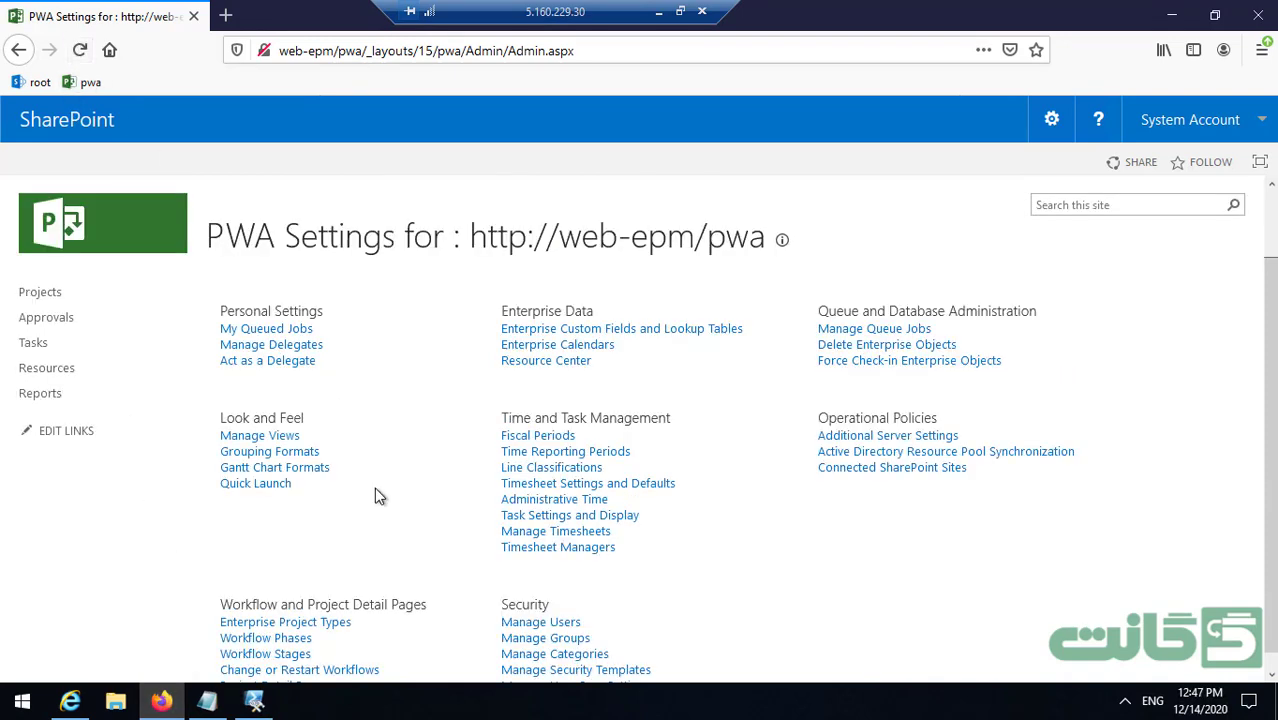
pyautogui.scroll(-3, 374, 490)
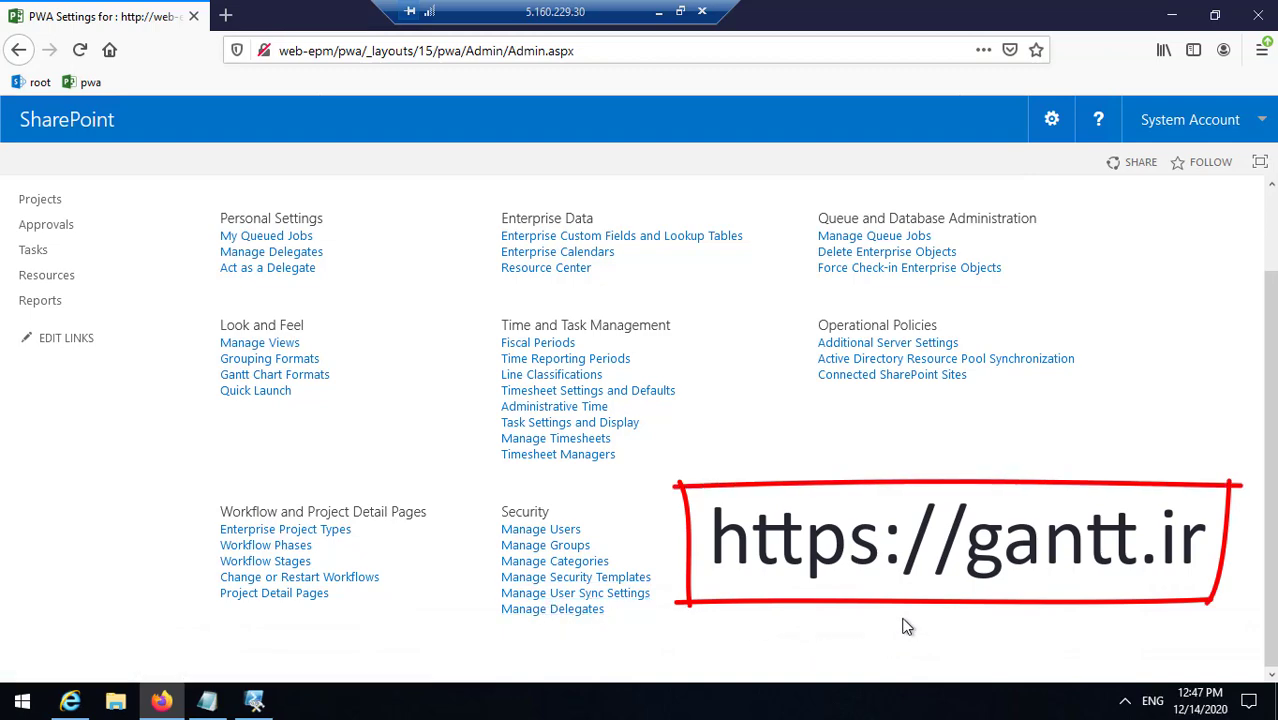
pyautogui.scroll(2, 905, 626)
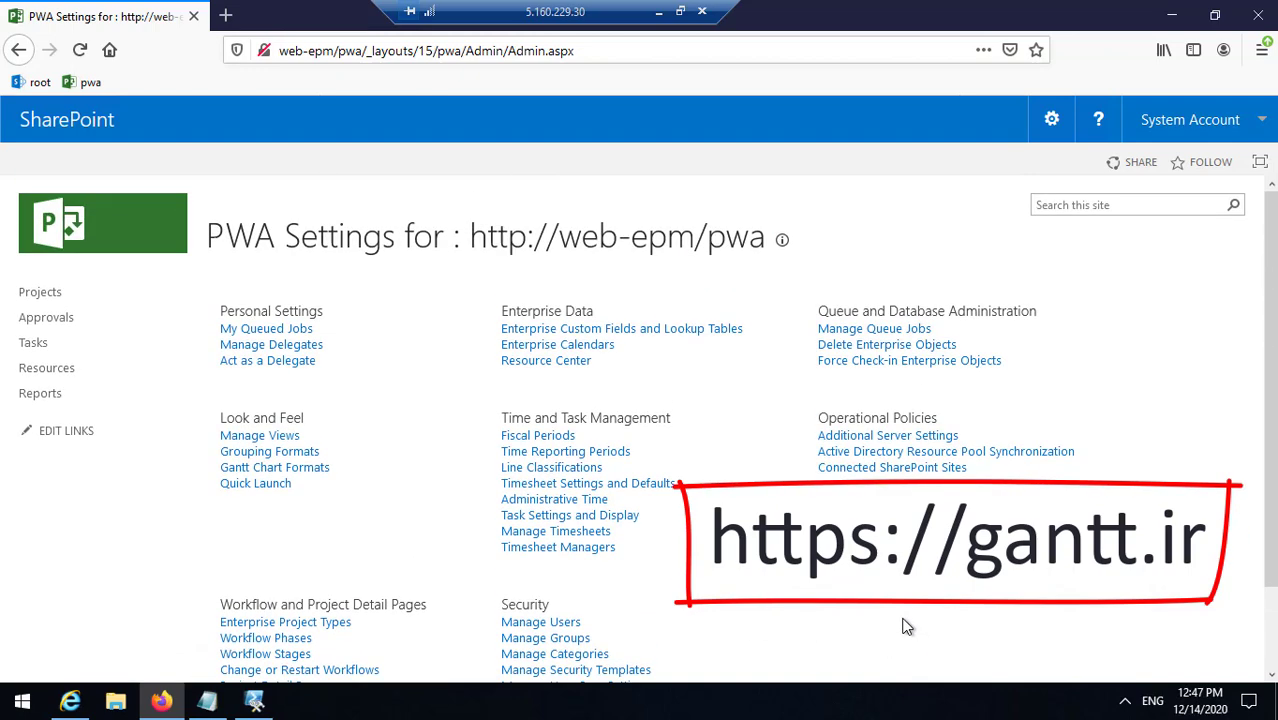